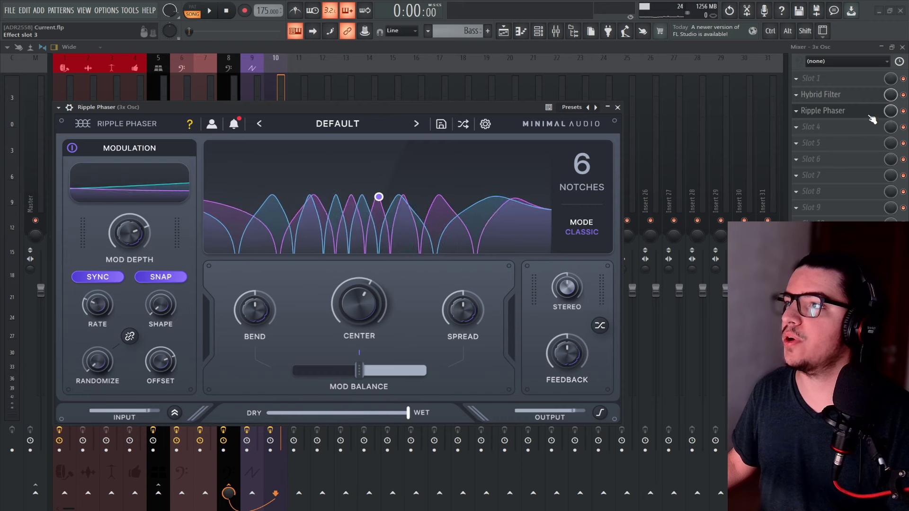
Step: Open the Hybrid Filter effect on the 3x Osc mixer track and toggle its Low Crossover on and off
{"action": "left_click", "coordinate": [865, 117]}
{"action": "left_click", "coordinate": [857, 97]}
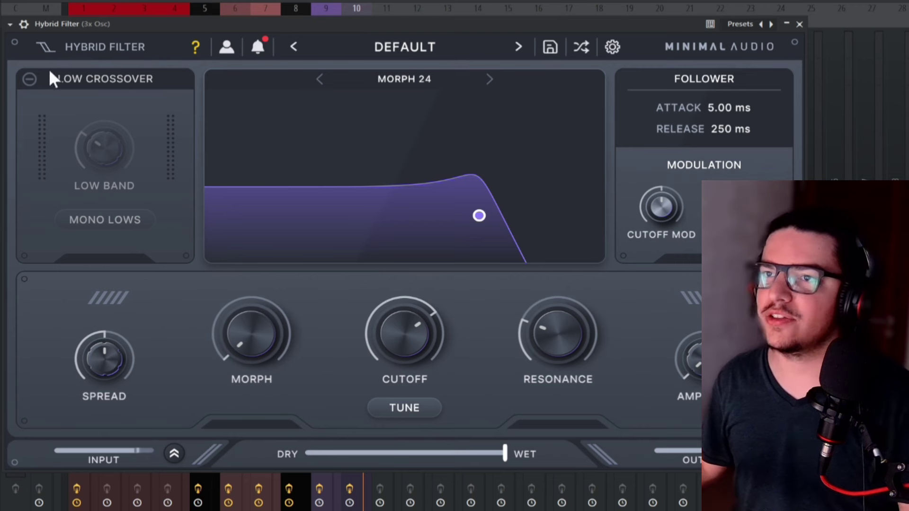
{"action": "left_click", "coordinate": [30, 73]}
{"action": "left_click", "coordinate": [30, 74]}
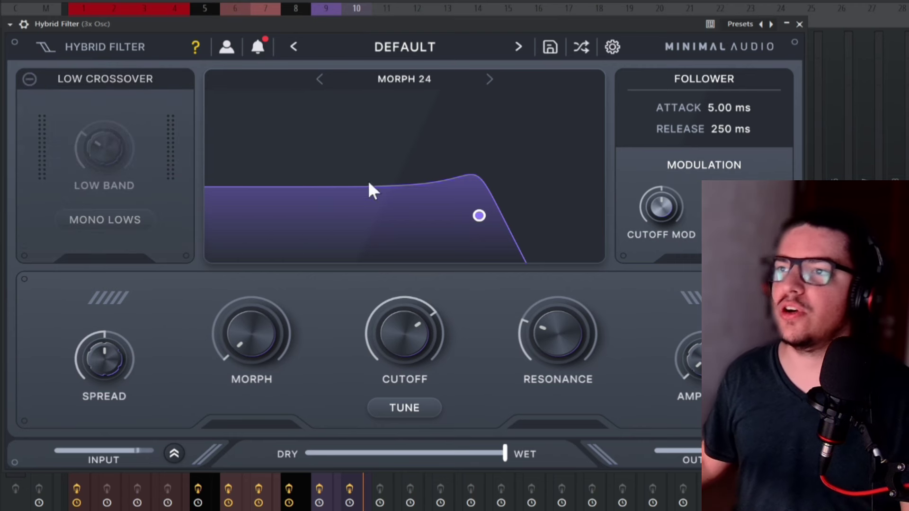
Step: Browse the Hybrid Filter's filter type categories, including Basic, Creative and Formant, keeping Morph 24
{"action": "left_click", "coordinate": [418, 401]}
{"action": "left_click", "coordinate": [447, 77]}
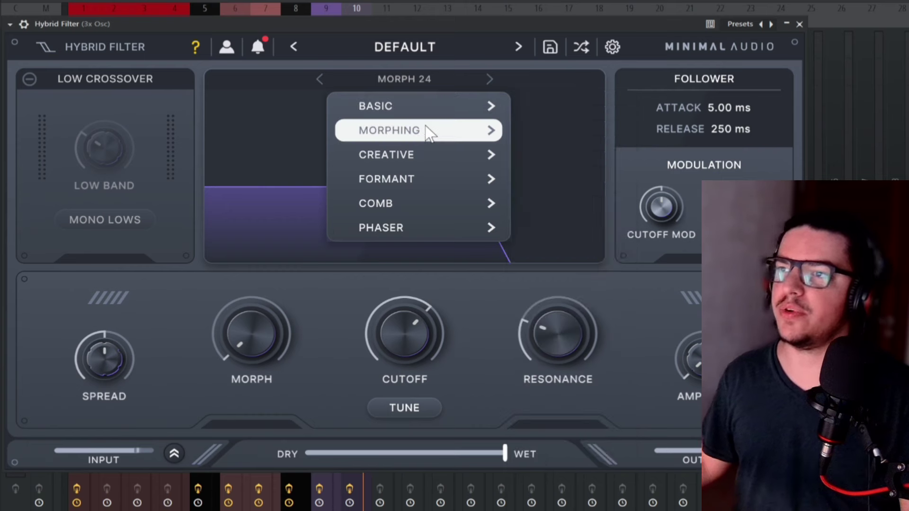
{"action": "mouse_move", "coordinate": [430, 134]}
{"action": "mouse_move", "coordinate": [422, 118]}
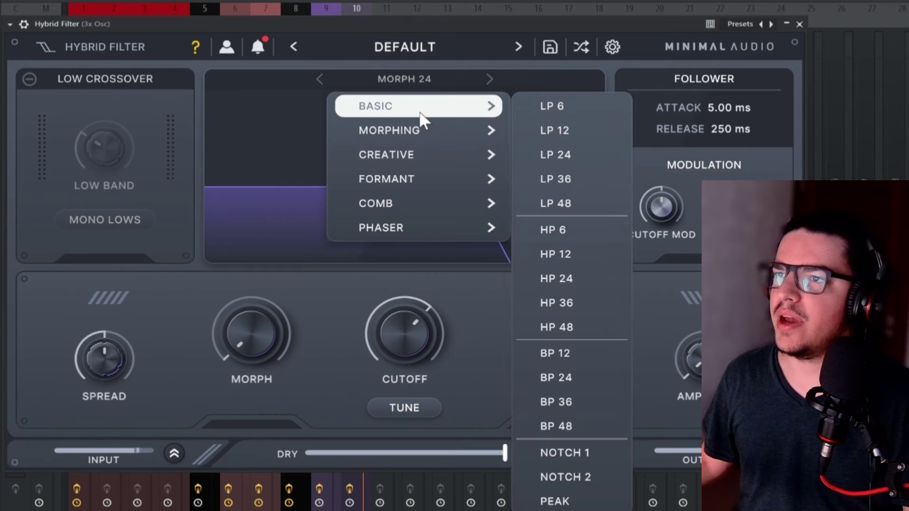
{"action": "mouse_move", "coordinate": [418, 160]}
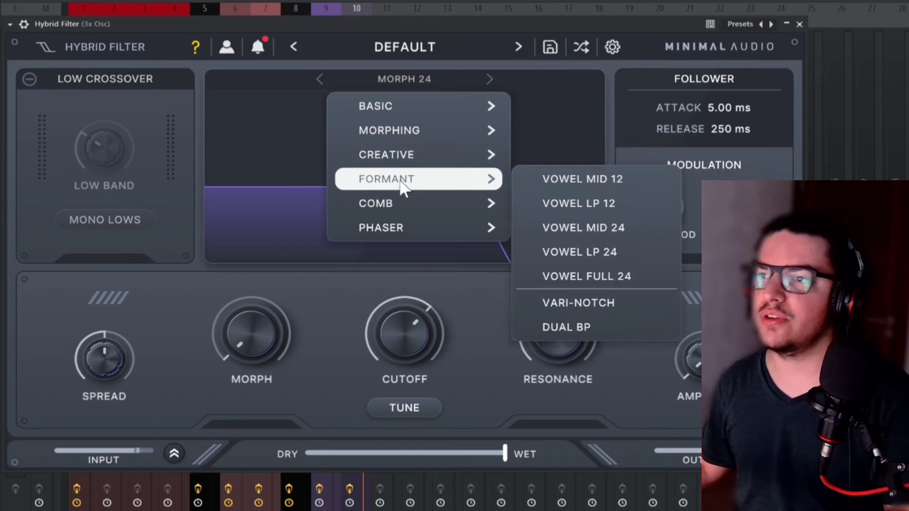
{"action": "left_click", "coordinate": [369, 22]}
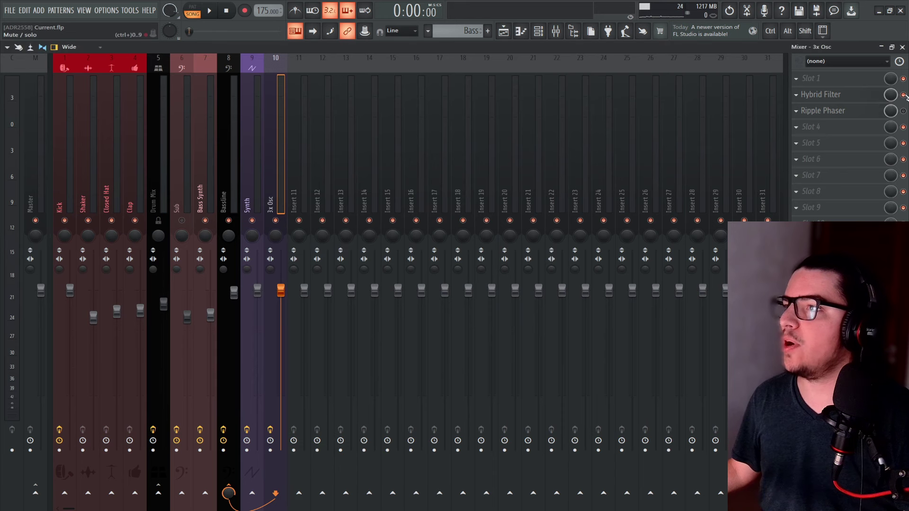
Step: Inspect the 3x Osc channel's oscillator settings and audition its sound through Ripple Phaser
{"action": "left_click", "coordinate": [847, 113]}
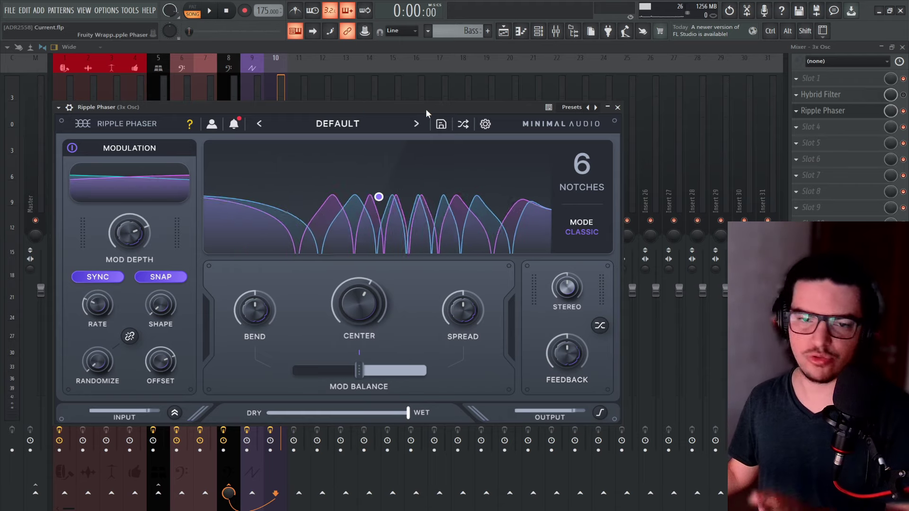
{"action": "left_click", "coordinate": [548, 28]}
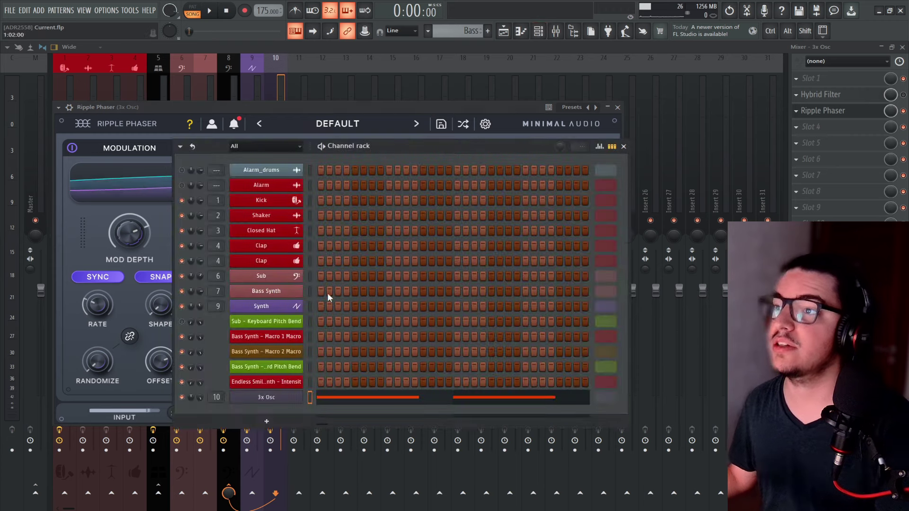
{"action": "left_click", "coordinate": [286, 400]}
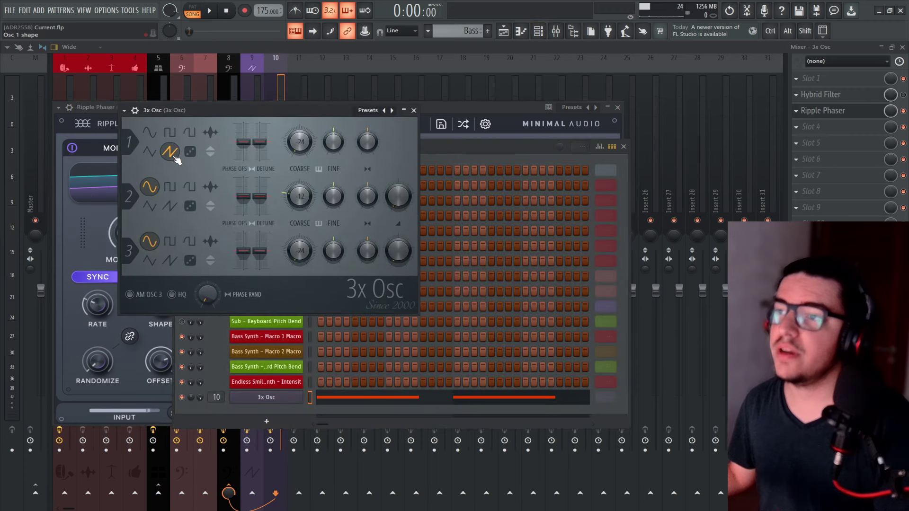
{"action": "left_click", "coordinate": [413, 110]}
{"action": "left_click", "coordinate": [416, 109]}
{"action": "key", "text": "space"}
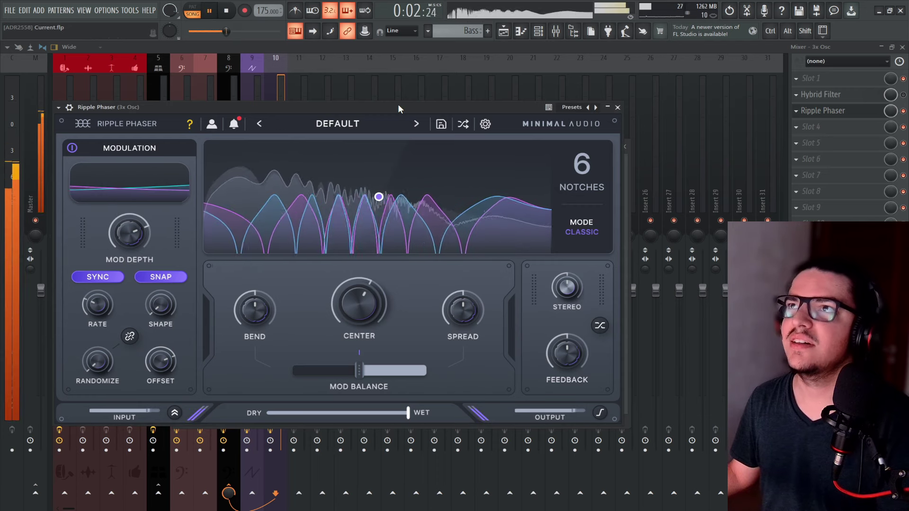
{"action": "key", "text": "space"}
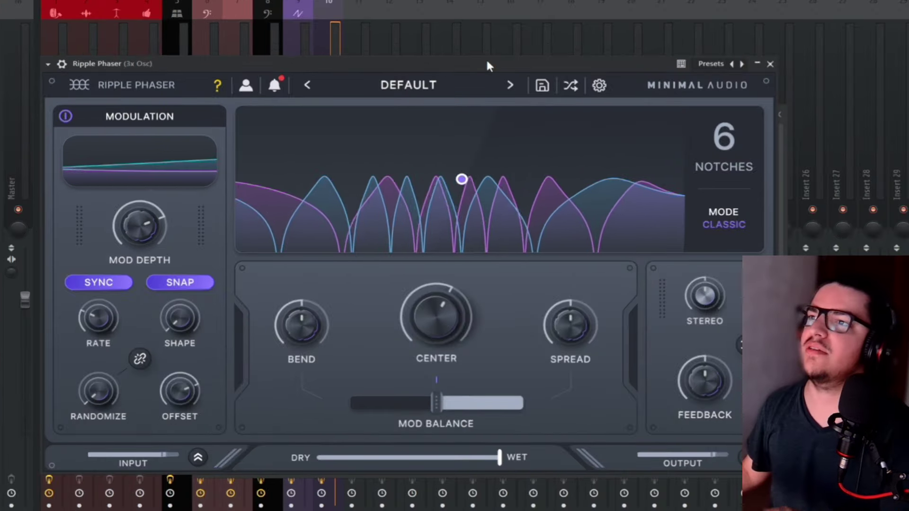
Step: Try Ripple Phaser with 24 notches, and settle on a notch count of 3
{"action": "left_click_drag", "start_coordinate": [723, 138], "coordinate": [724, 69]}
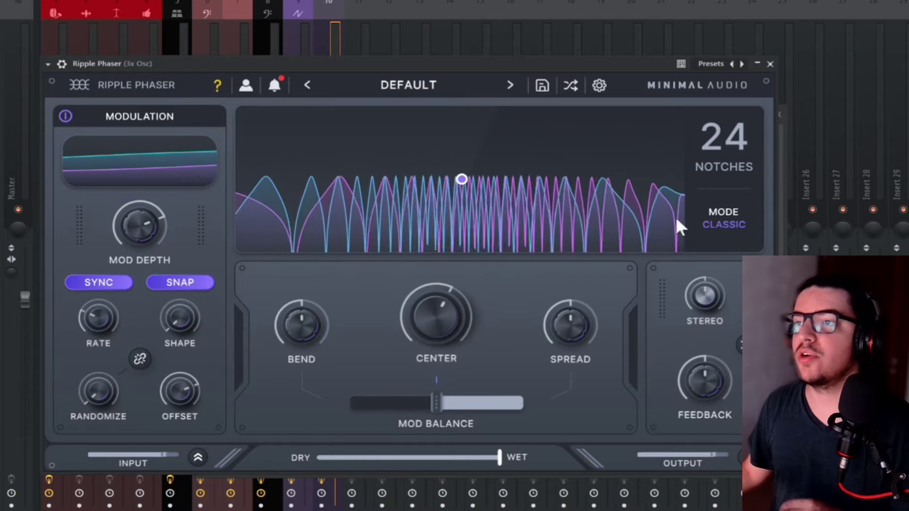
{"action": "left_click_drag", "start_coordinate": [726, 138], "coordinate": [730, 341]}
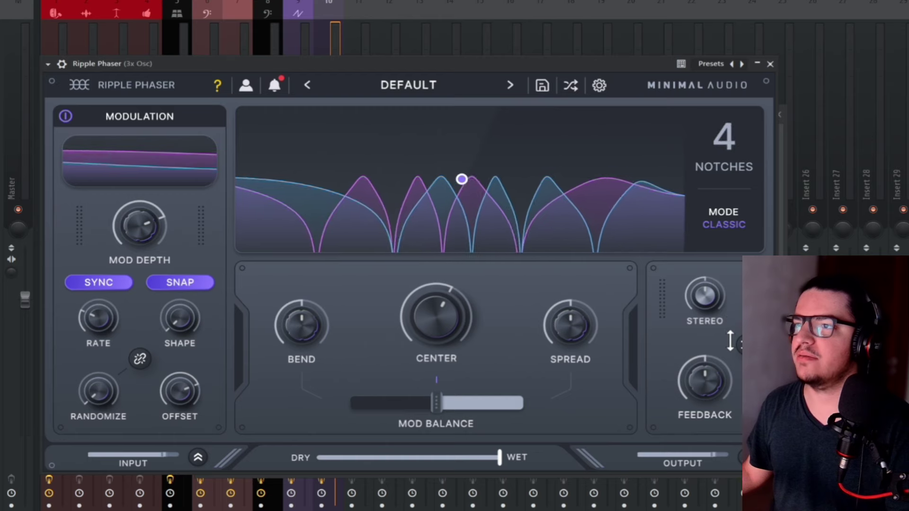
{"action": "left_click_drag", "start_coordinate": [730, 132], "coordinate": [731, 142]}
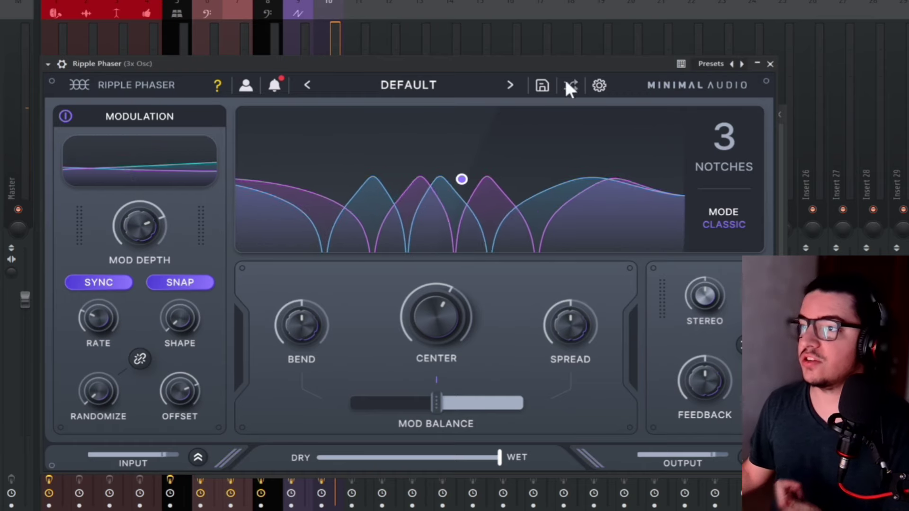
Step: Try Ripple Phaser's Inverted, Clean and Lowpass modes
{"action": "left_click", "coordinate": [732, 233]}
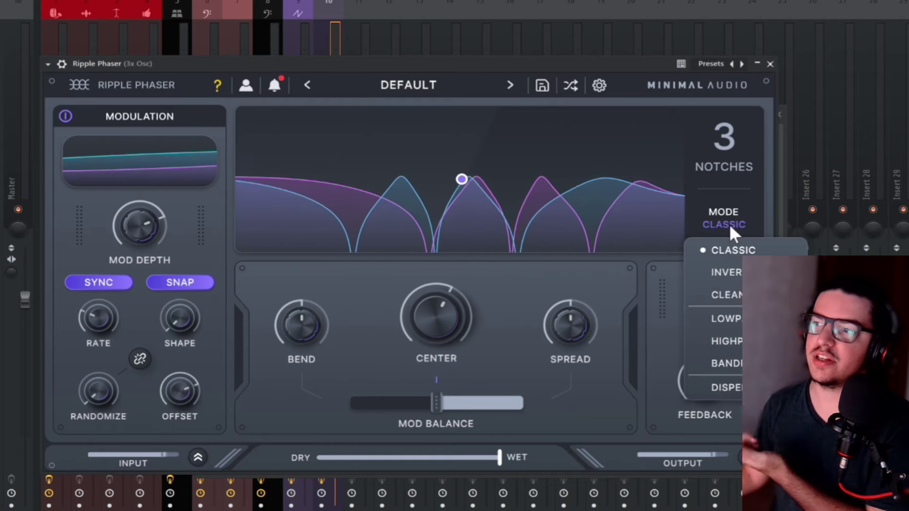
{"action": "left_click", "coordinate": [726, 272]}
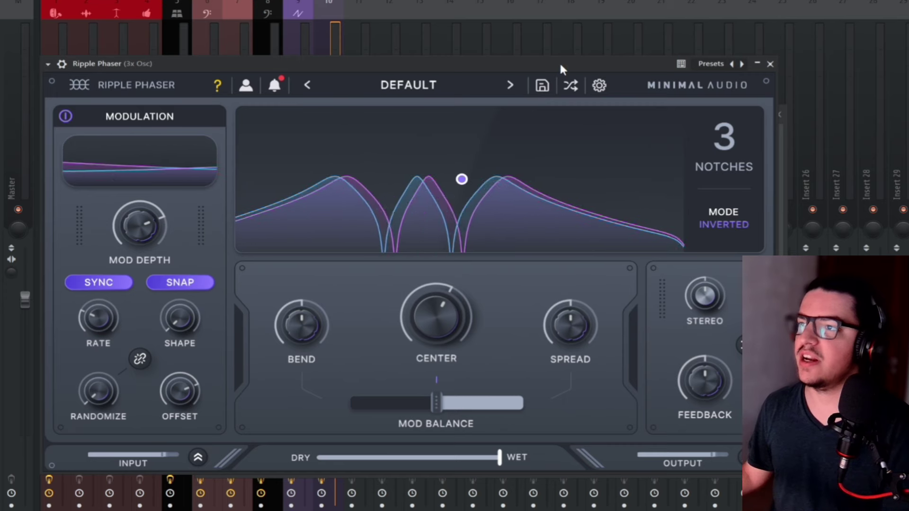
{"action": "left_click", "coordinate": [718, 226]}
{"action": "left_click", "coordinate": [725, 293]}
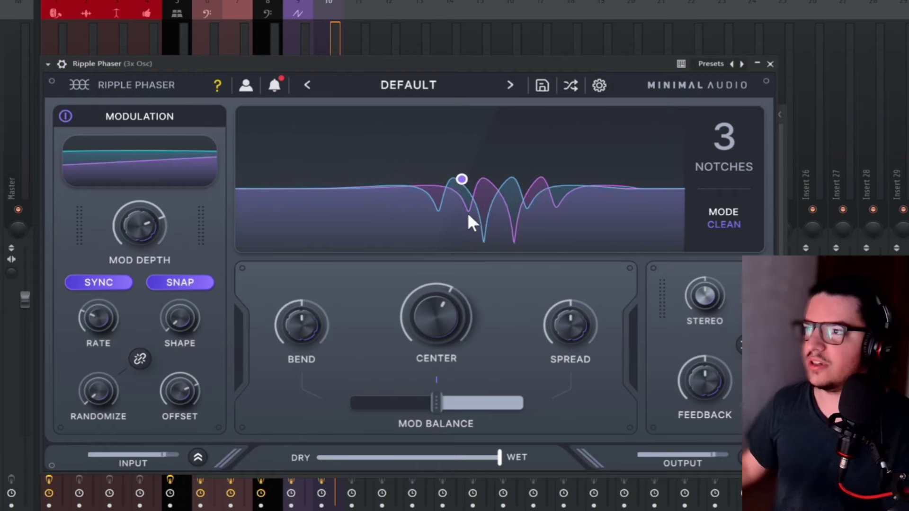
{"action": "left_click", "coordinate": [705, 223]}
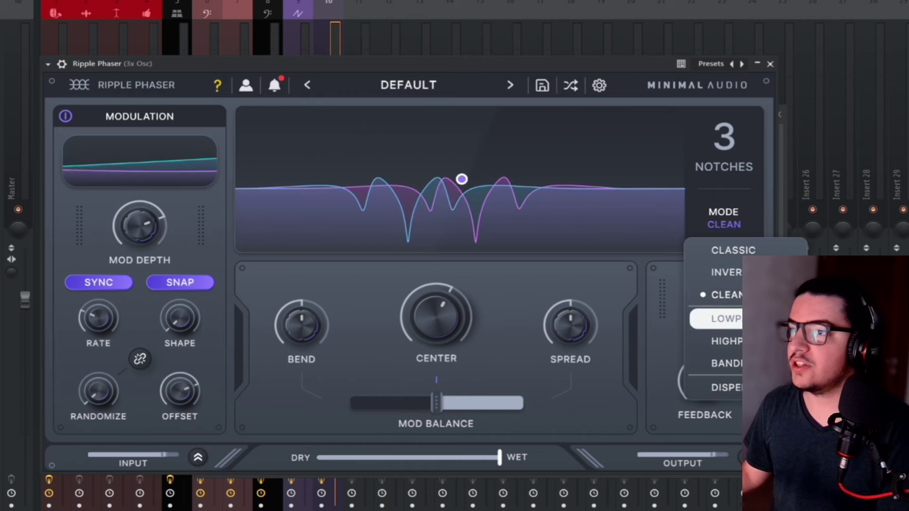
{"action": "left_click", "coordinate": [724, 318]}
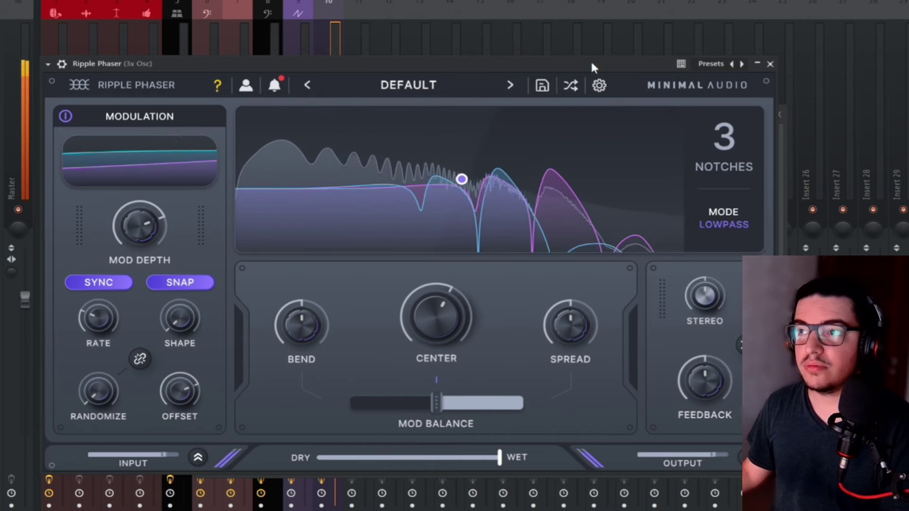
Step: Try Ripple Phaser's Highpass, Bandpass and Disperse modes
{"action": "left_click", "coordinate": [726, 225]}
{"action": "left_click", "coordinate": [724, 341]}
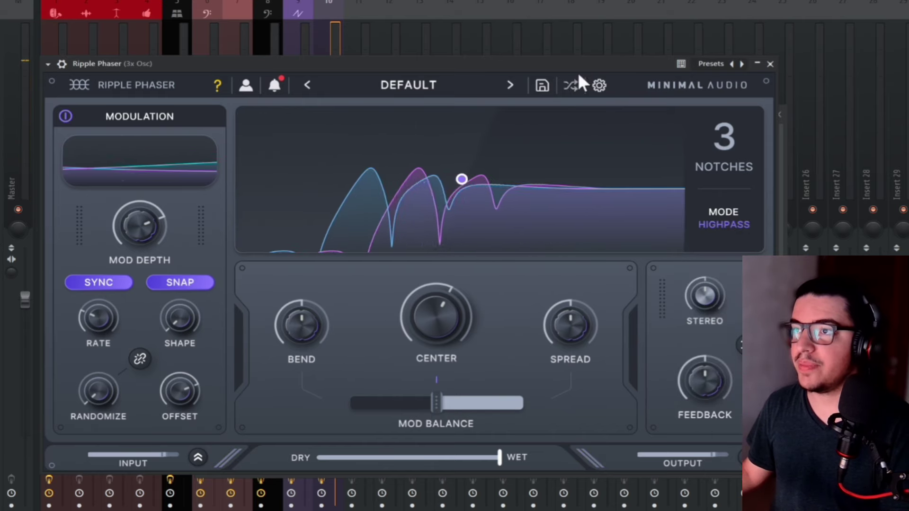
{"action": "left_click", "coordinate": [738, 224]}
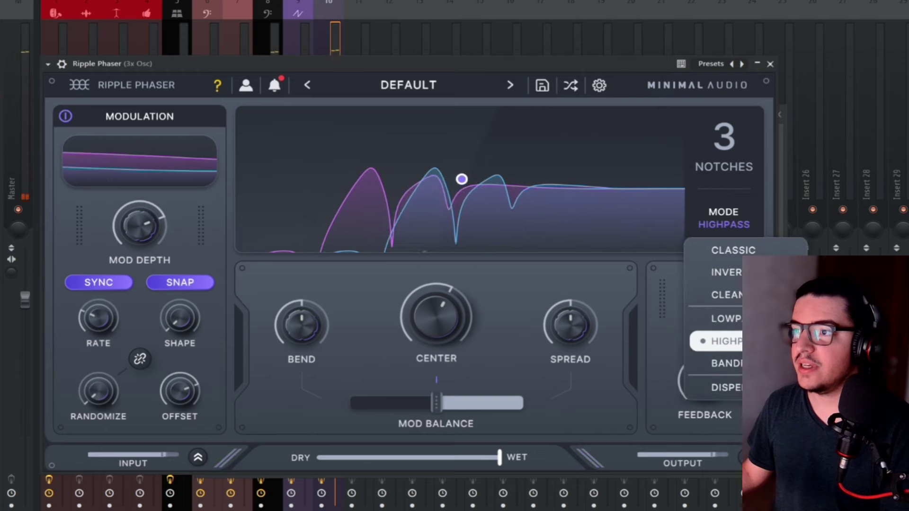
{"action": "left_click", "coordinate": [727, 363]}
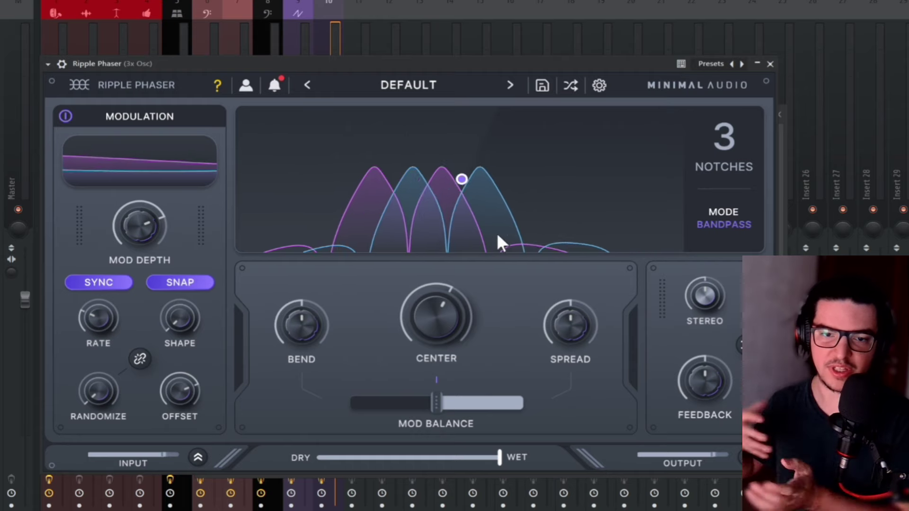
{"action": "left_click", "coordinate": [713, 234]}
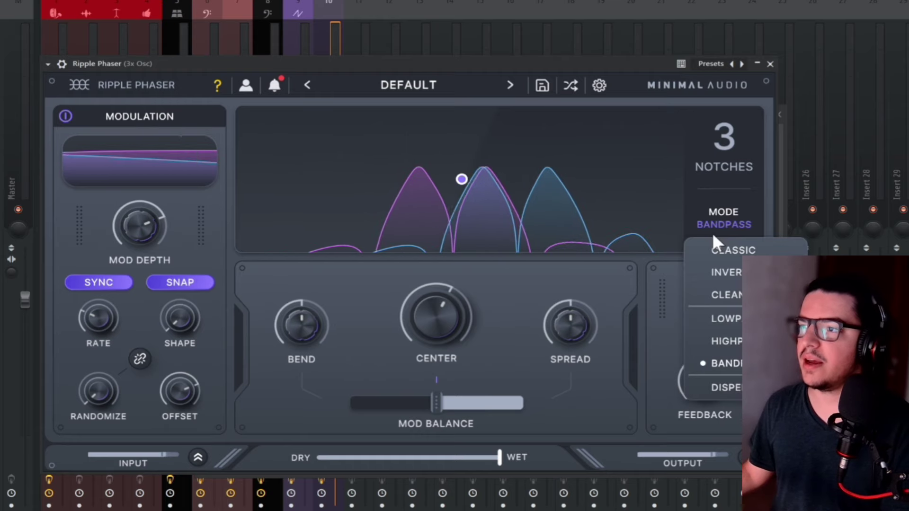
{"action": "left_click", "coordinate": [720, 387]}
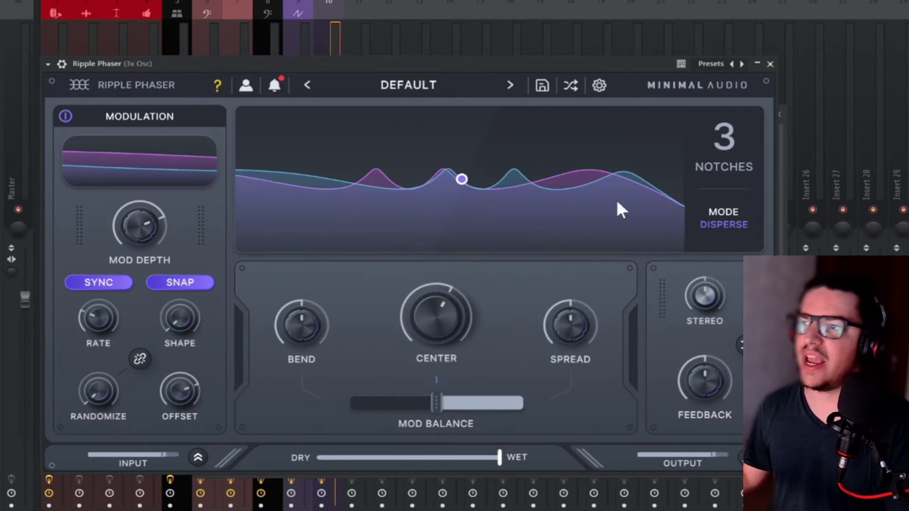
Step: Audition the sound in Disperse mode and return the phaser mode to Classic
{"action": "key", "text": "space"}
{"action": "key", "text": "space"}
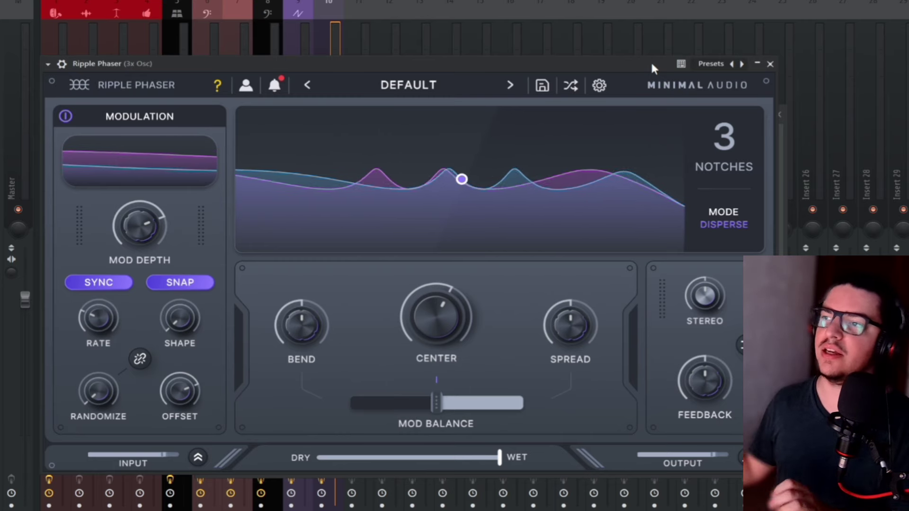
{"action": "left_click", "coordinate": [742, 225]}
{"action": "left_click", "coordinate": [752, 244]}
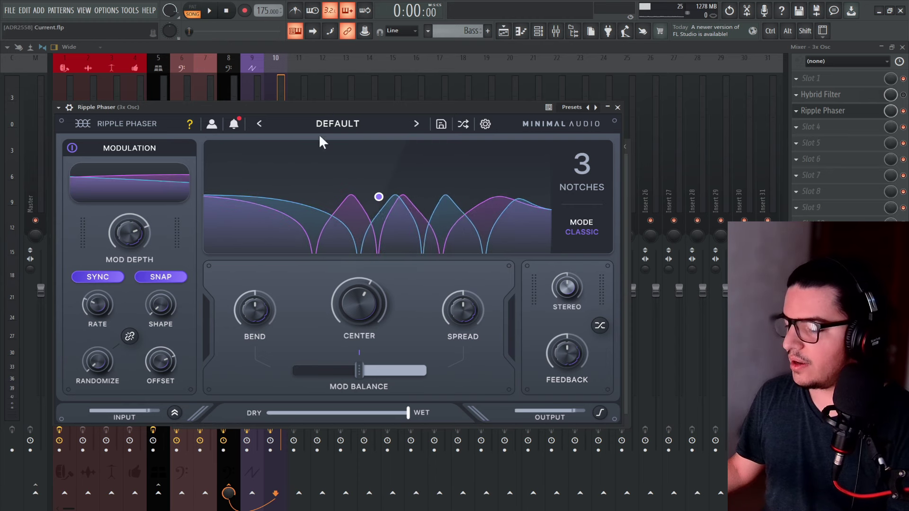
Step: Sweep the phaser's Mod Depth through -59%, -17% and -87% and up to zero while auditioning the sound
{"action": "mouse_move", "coordinate": [137, 234]}
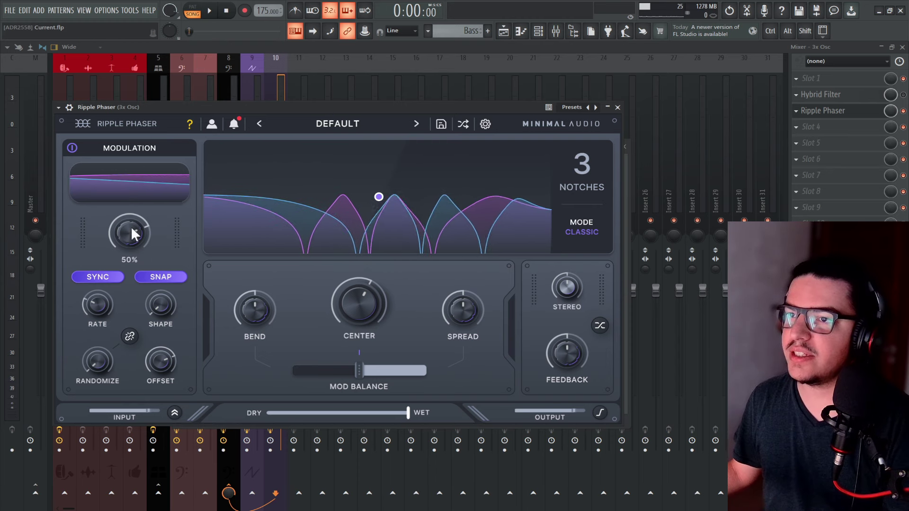
{"action": "left_click_drag", "start_coordinate": [131, 227], "coordinate": [127, 297]}
{"action": "mouse_move", "coordinate": [146, 293]}
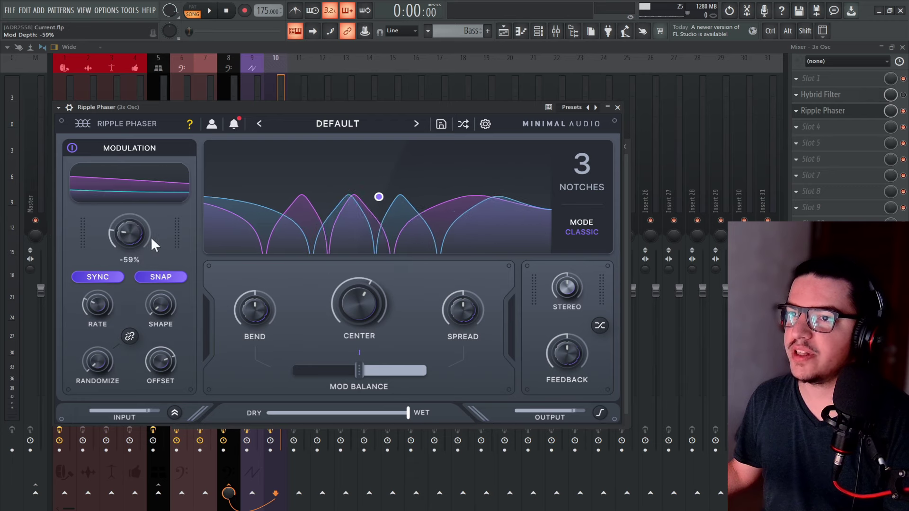
{"action": "left_click_drag", "start_coordinate": [143, 232], "coordinate": [141, 203]}
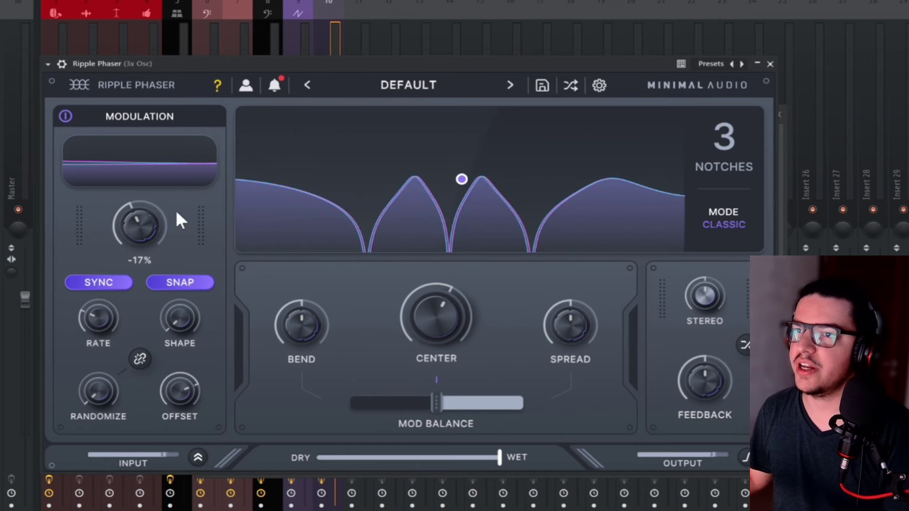
{"action": "left_click_drag", "start_coordinate": [135, 228], "coordinate": [140, 291]}
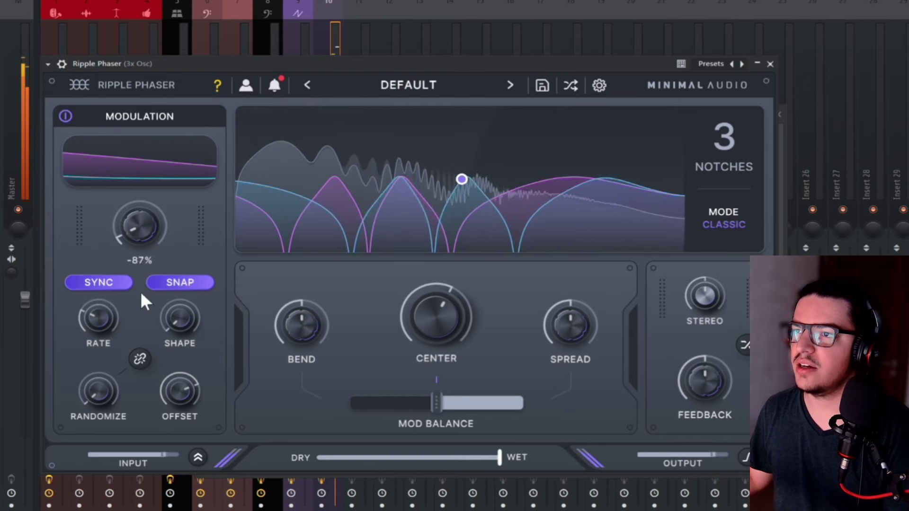
{"action": "left_click_drag", "start_coordinate": [148, 219], "coordinate": [167, 146]}
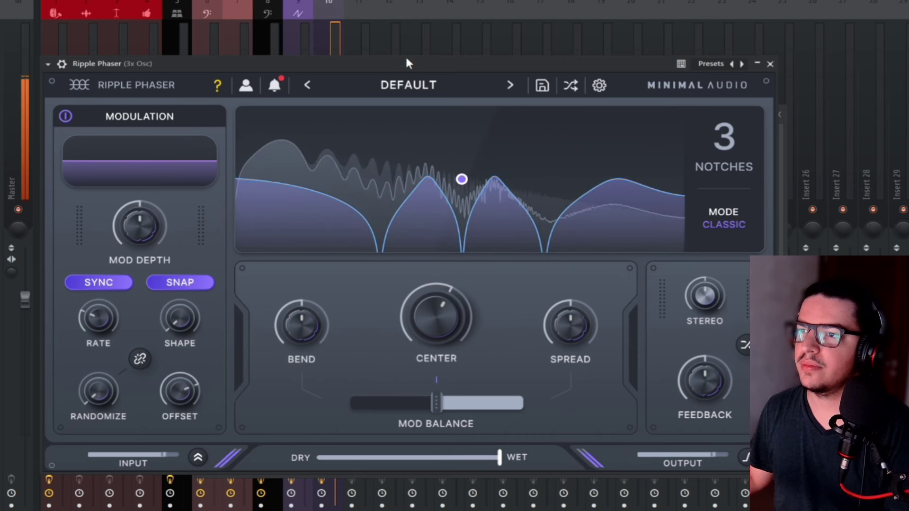
{"action": "key", "text": "space"}
Step: Lower the phaser's center frequency slightly below 650 Hz and set the Mod Depth to 36%
{"action": "mouse_move", "coordinate": [408, 304]}
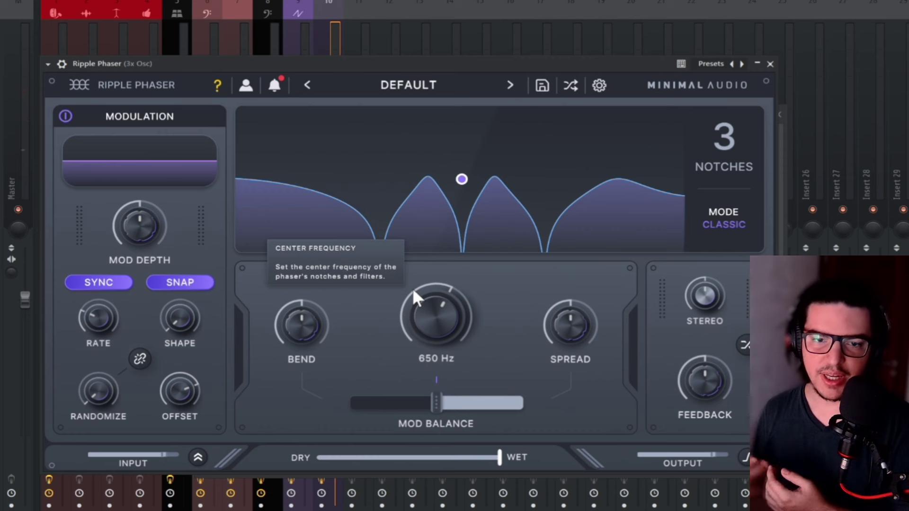
{"action": "left_click_drag", "start_coordinate": [437, 336], "coordinate": [433, 314]}
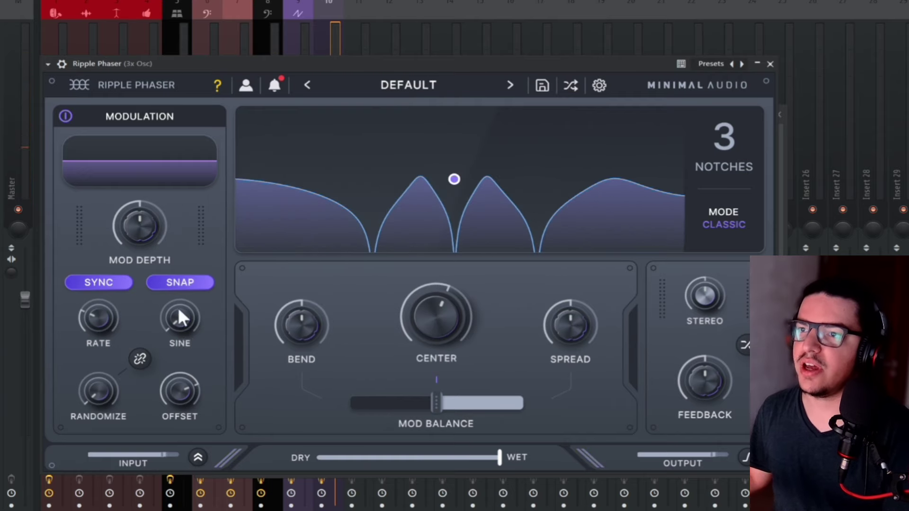
{"action": "left_click_drag", "start_coordinate": [142, 220], "coordinate": [158, 194]}
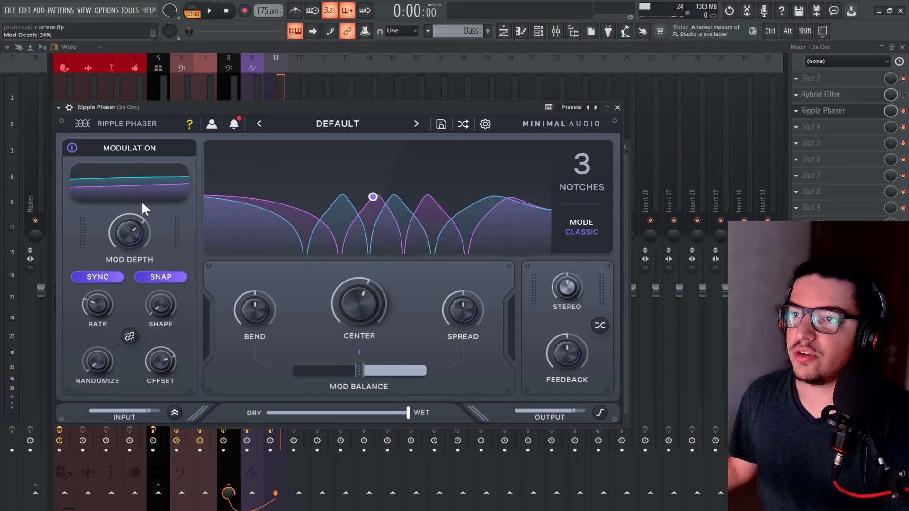
{"action": "mouse_move", "coordinate": [106, 303]}
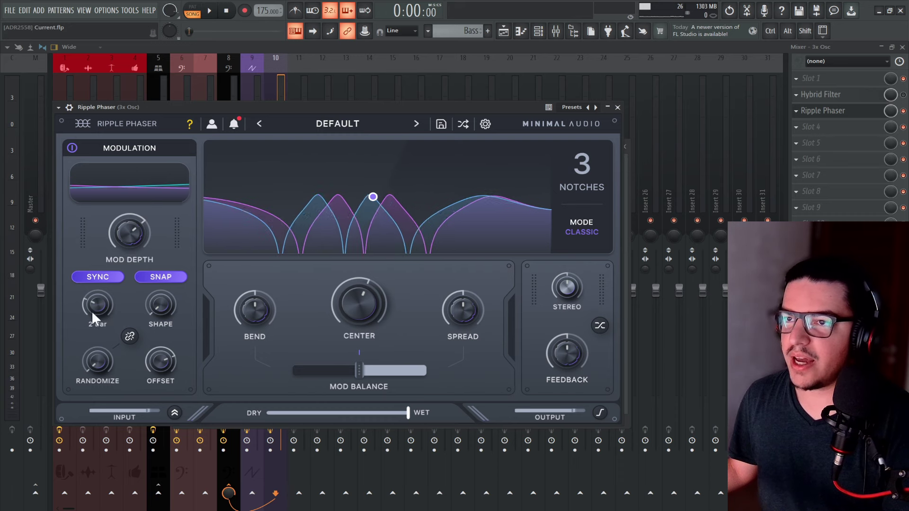
Step: Speed up the phaser's synced LFO rate to 1/2 and audition the sound
{"action": "left_click_drag", "start_coordinate": [92, 311], "coordinate": [110, 306]}
{"action": "key", "text": "space"}
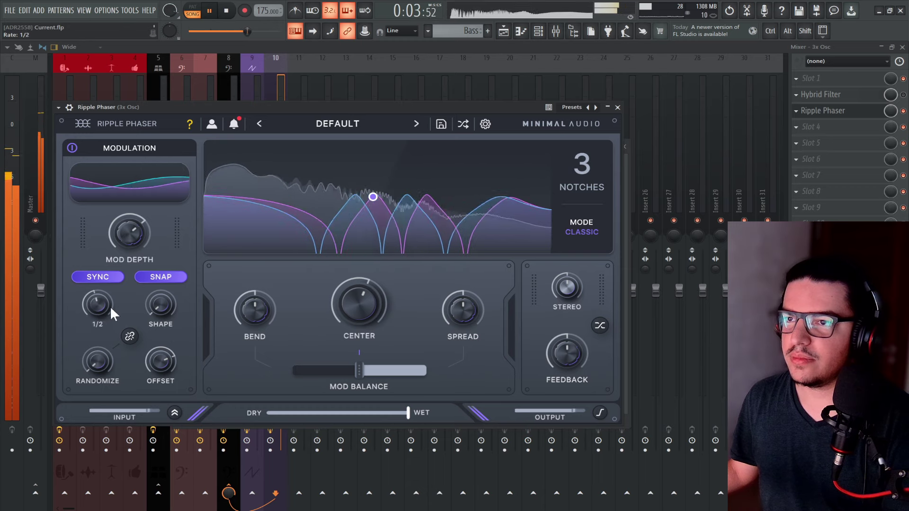
{"action": "key", "text": "space"}
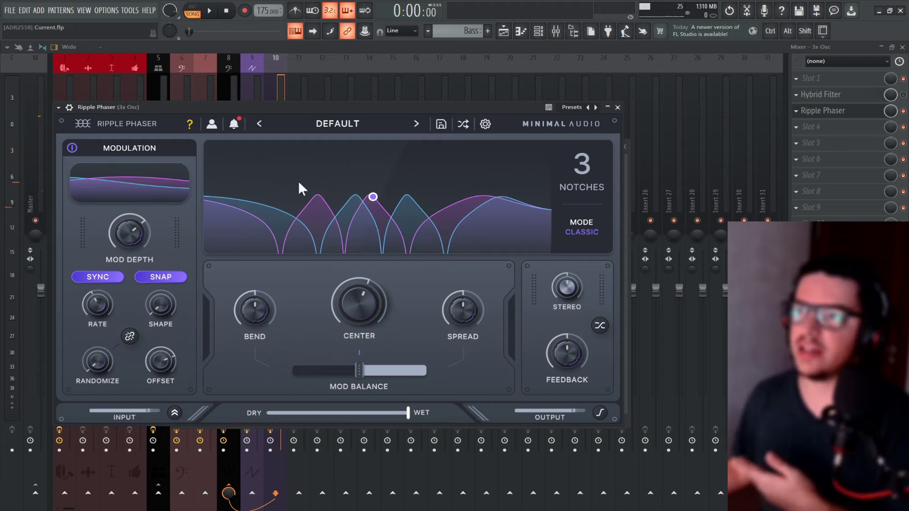
Step: Enable the Drum Mix track in the mixer and reopen Ripple Phaser on the 3x Osc track
{"action": "left_click_drag", "start_coordinate": [175, 107], "coordinate": [328, 169]}
{"action": "left_click", "coordinate": [155, 222]}
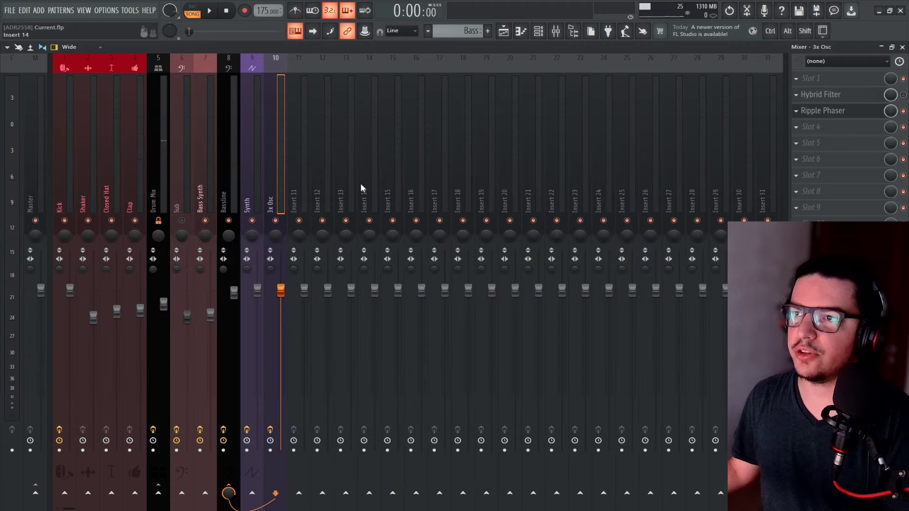
{"action": "left_click", "coordinate": [823, 111]}
{"action": "left_click", "coordinate": [211, 171]}
{"action": "left_click", "coordinate": [240, 364]}
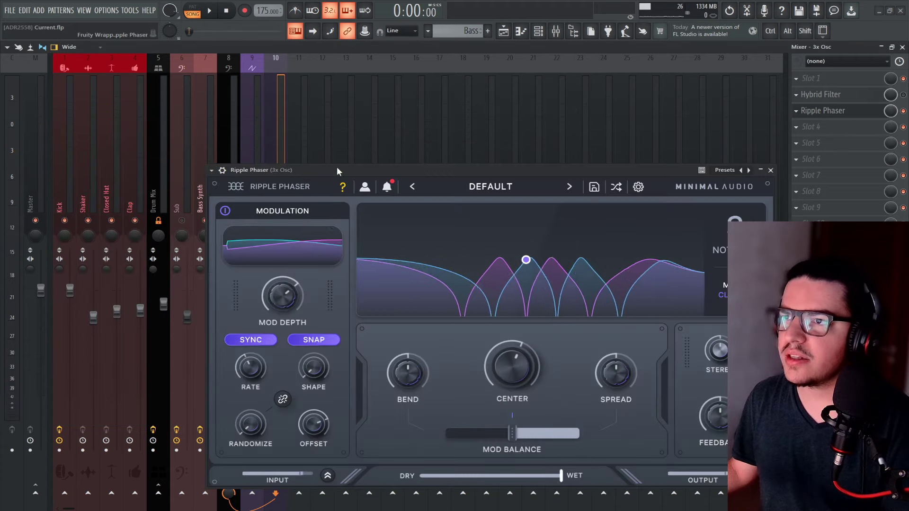
Step: Play the full mix and lower the Drum Mix track volume to about 74%
{"action": "left_click_drag", "start_coordinate": [337, 167], "coordinate": [365, 114]}
{"action": "key", "text": "space"}
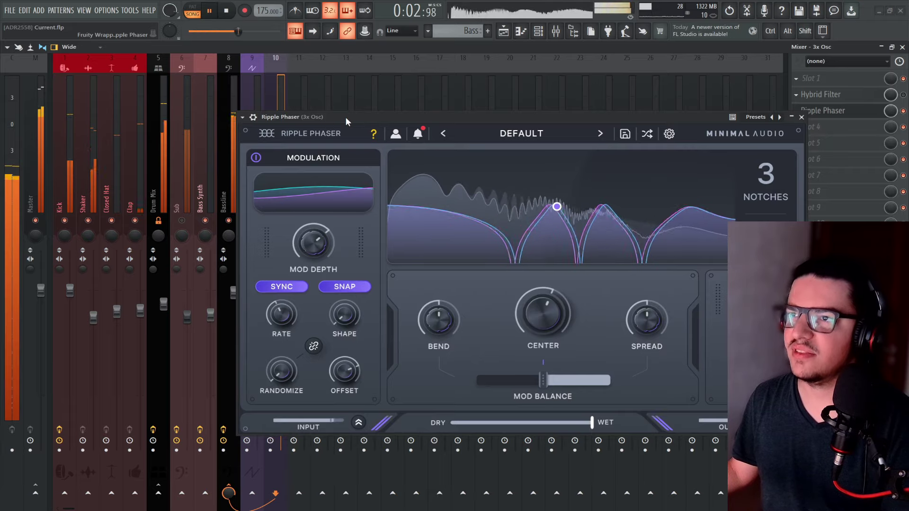
{"action": "left_click_drag", "start_coordinate": [164, 303], "coordinate": [163, 319]}
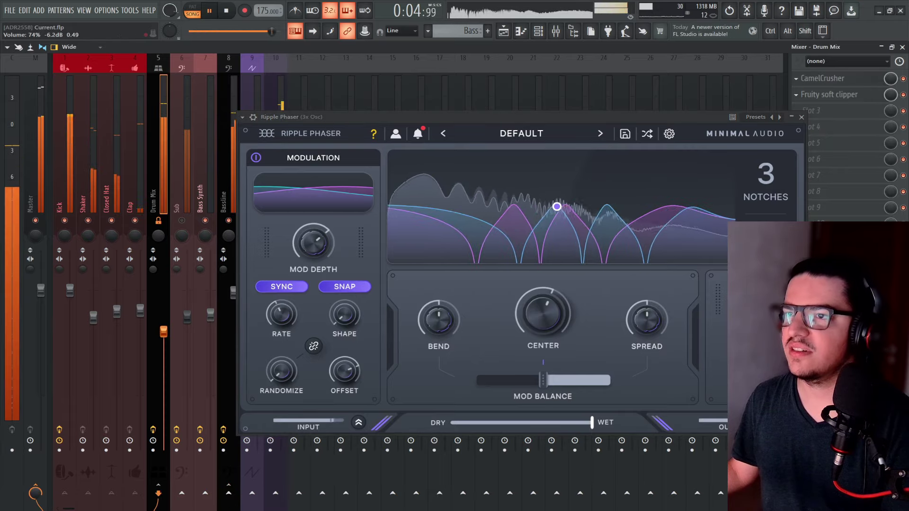
{"action": "left_click_drag", "start_coordinate": [352, 117], "coordinate": [313, 106]}
{"action": "key", "text": "space"}
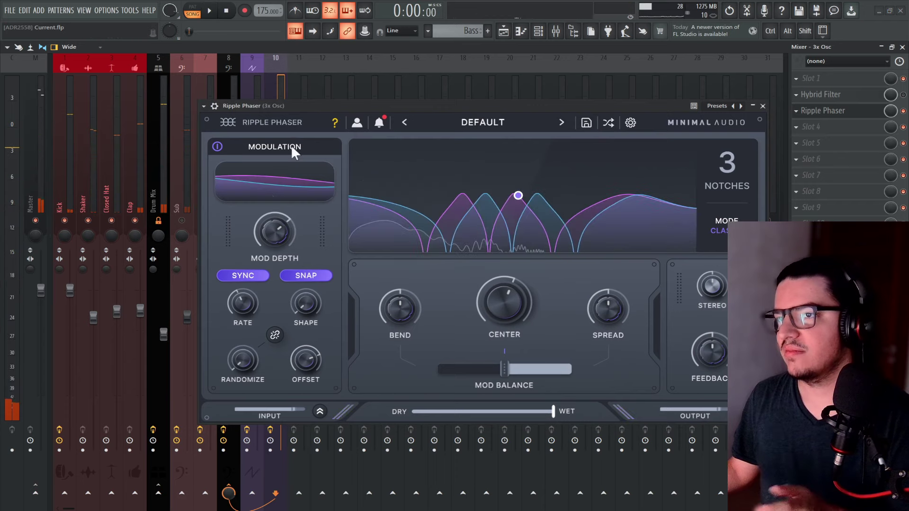
Step: Try free-running LFO rates of 0.26 Hz and 0.44 Hz during playback, and return the rate to tempo sync
{"action": "left_click", "coordinate": [250, 276]}
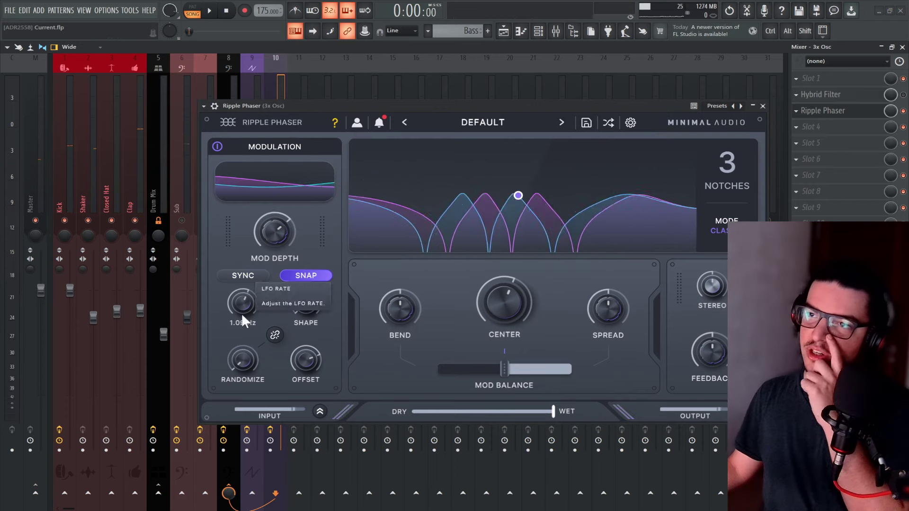
{"action": "left_click_drag", "start_coordinate": [271, 291], "coordinate": [258, 306]}
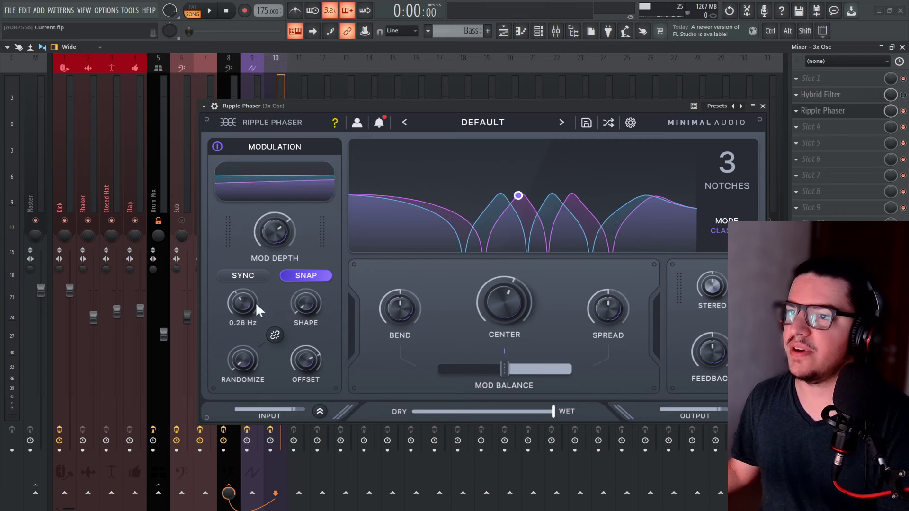
{"action": "key", "text": "space"}
{"action": "left_click_drag", "start_coordinate": [255, 302], "coordinate": [263, 282]}
{"action": "key", "text": "space"}
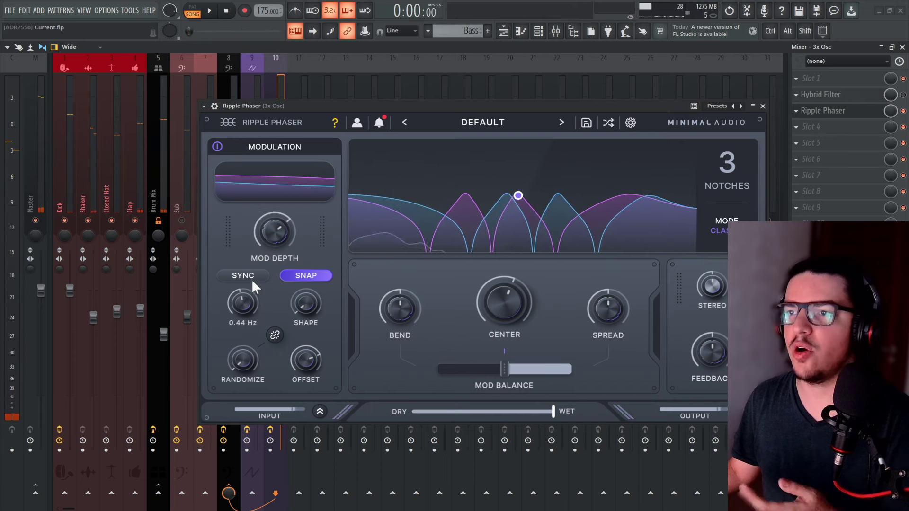
{"action": "left_click", "coordinate": [246, 277]}
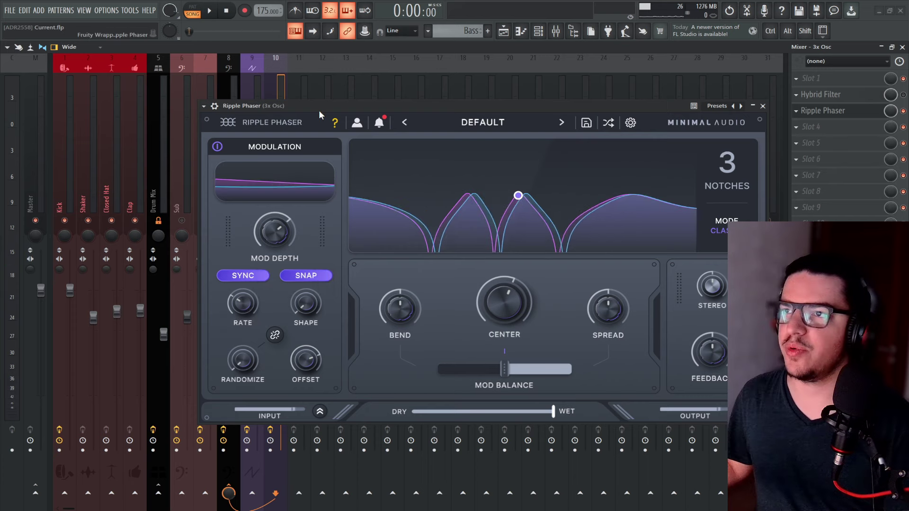
Step: Change the phaser's LFO shape from sine through ramp to square
{"action": "left_click_drag", "start_coordinate": [319, 107], "coordinate": [222, 118]}
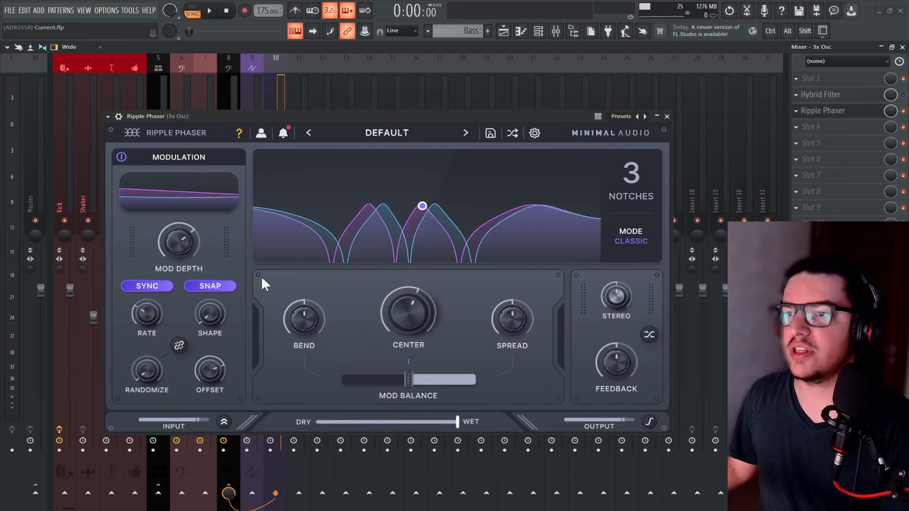
{"action": "mouse_move", "coordinate": [213, 308]}
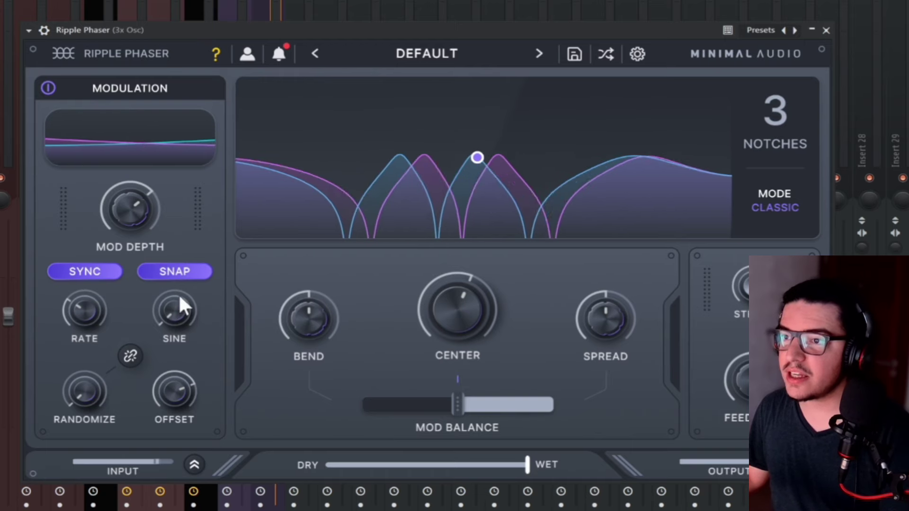
{"action": "left_click_drag", "start_coordinate": [179, 306], "coordinate": [182, 267]}
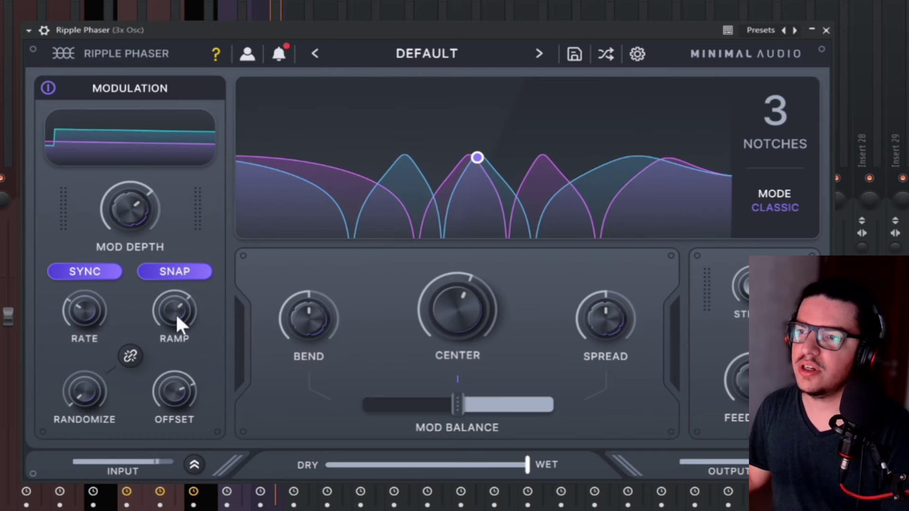
{"action": "mouse_move", "coordinate": [177, 313]}
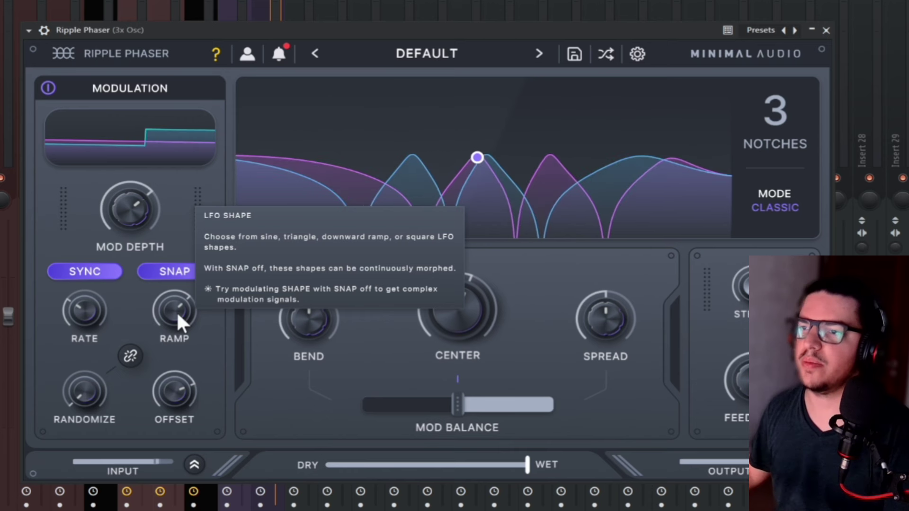
{"action": "mouse_move", "coordinate": [178, 316]}
{"action": "left_mouse_down"}
{"action": "mouse_move", "coordinate": [198, 270]}
{"action": "mouse_move", "coordinate": [182, 317]}
{"action": "left_mouse_up"}
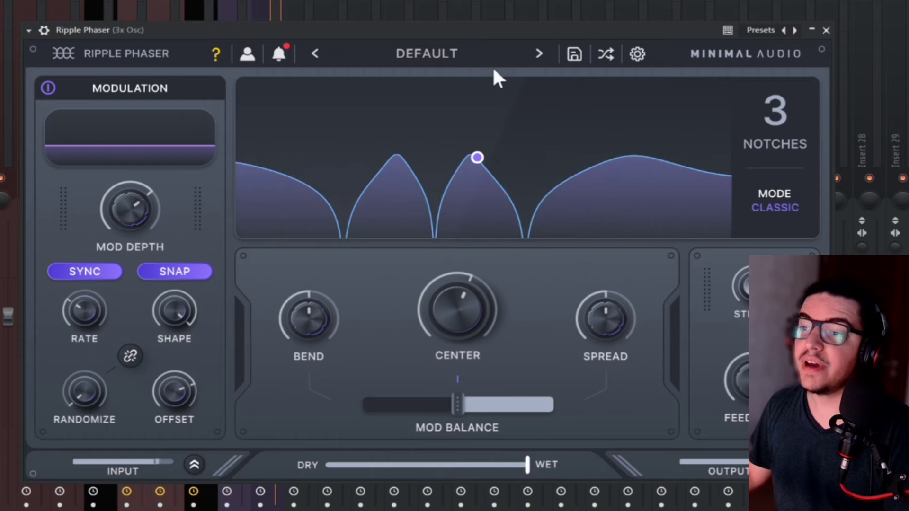
Step: During playback, try a 1/2 LFO rate with deeper modulation, slow the rate again and settle the Mod Depth at about 45%
{"action": "key", "text": "space"}
{"action": "left_click_drag", "start_coordinate": [98, 309], "coordinate": [95, 304]}
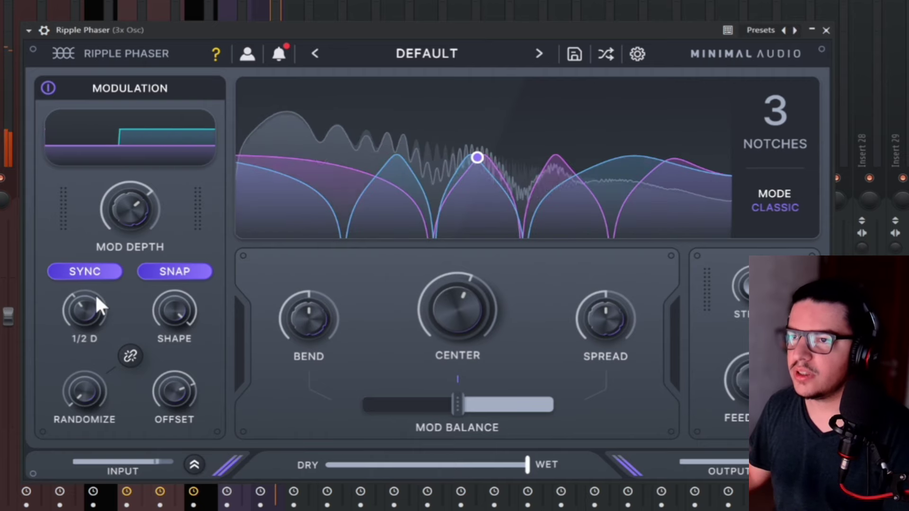
{"action": "left_click_drag", "start_coordinate": [121, 220], "coordinate": [142, 197]}
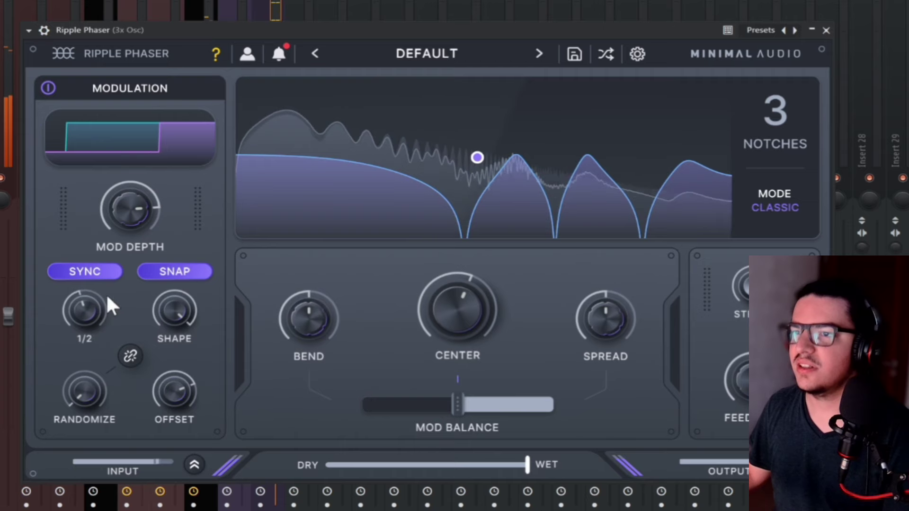
{"action": "left_click_drag", "start_coordinate": [100, 299], "coordinate": [92, 322]}
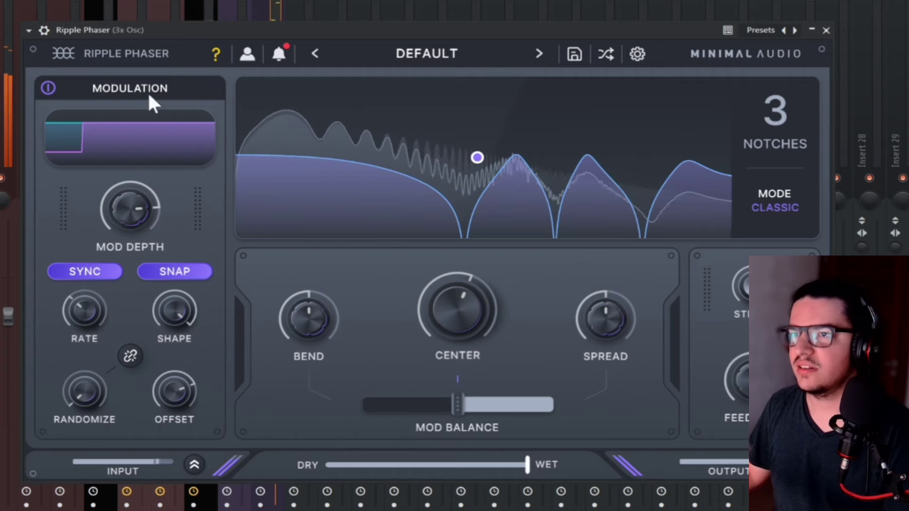
{"action": "left_click_drag", "start_coordinate": [140, 208], "coordinate": [140, 220]}
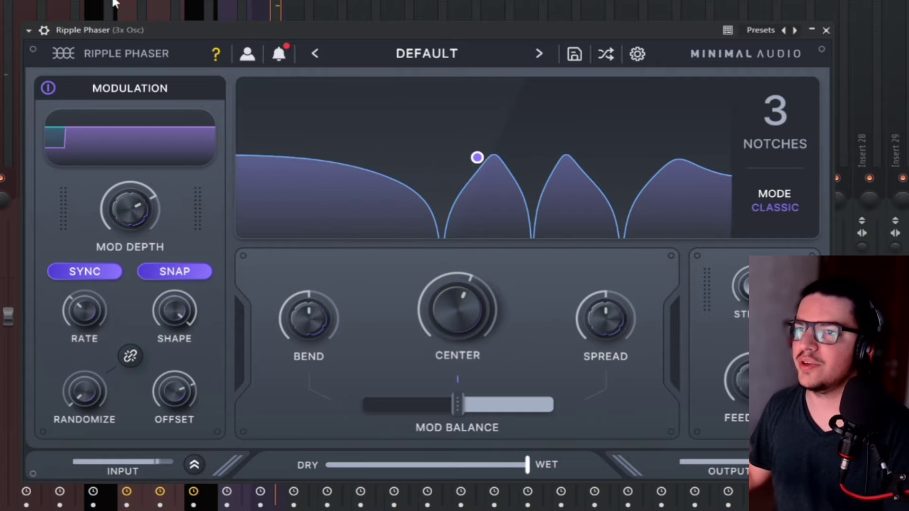
Step: Raise the LFO Randomize amount from 0% and switch off the phaser's modulation section
{"action": "left_click_drag", "start_coordinate": [118, 28], "coordinate": [165, 107]}
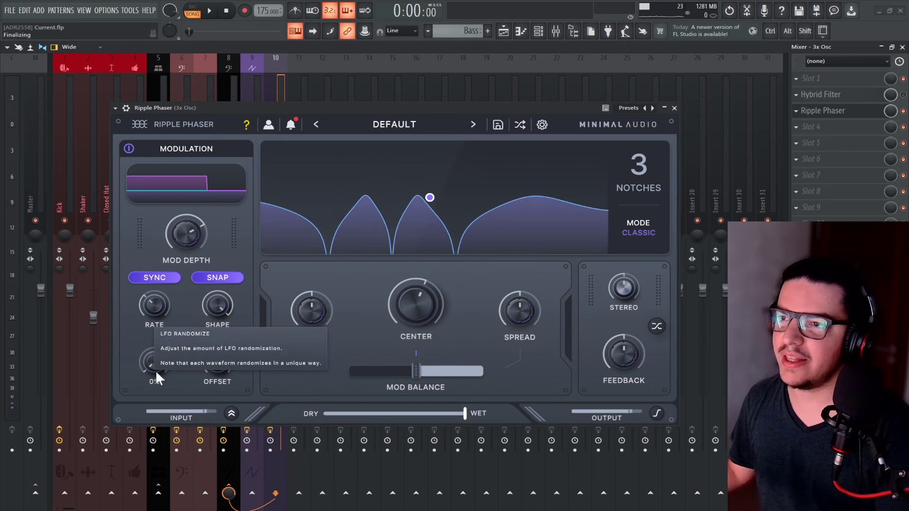
{"action": "left_click_drag", "start_coordinate": [155, 370], "coordinate": [172, 316]}
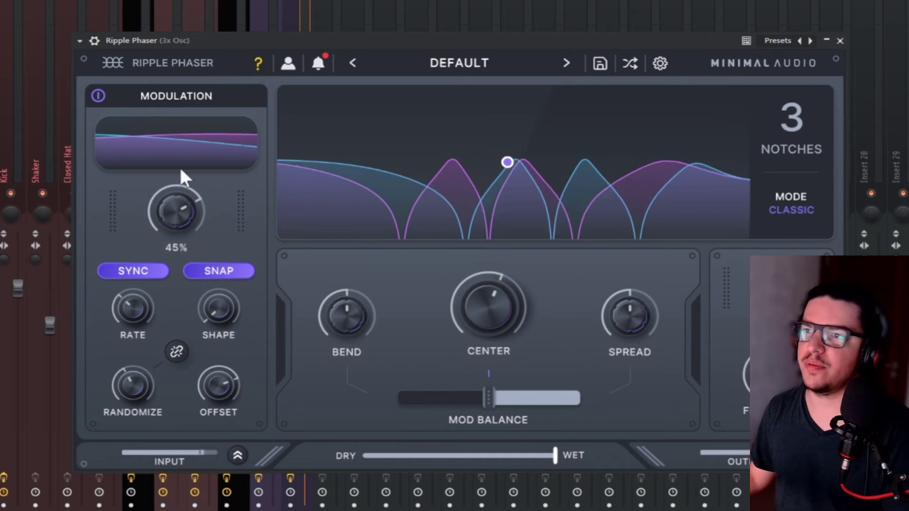
{"action": "left_click", "coordinate": [95, 96]}
{"action": "left_click_drag", "start_coordinate": [209, 47], "coordinate": [176, 26]}
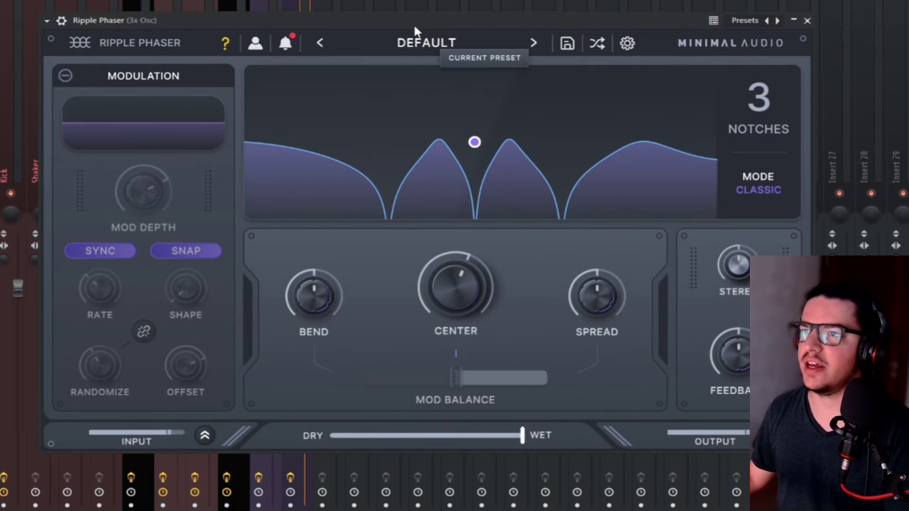
Step: Raise the center frequency slightly and audition the phaser with about 11.1 dB of output and the orange soft clip limiter
{"action": "mouse_move", "coordinate": [462, 284]}
{"action": "left_mouse_down"}
{"action": "mouse_move", "coordinate": [458, 325]}
{"action": "mouse_move", "coordinate": [455, 278]}
{"action": "left_mouse_up"}
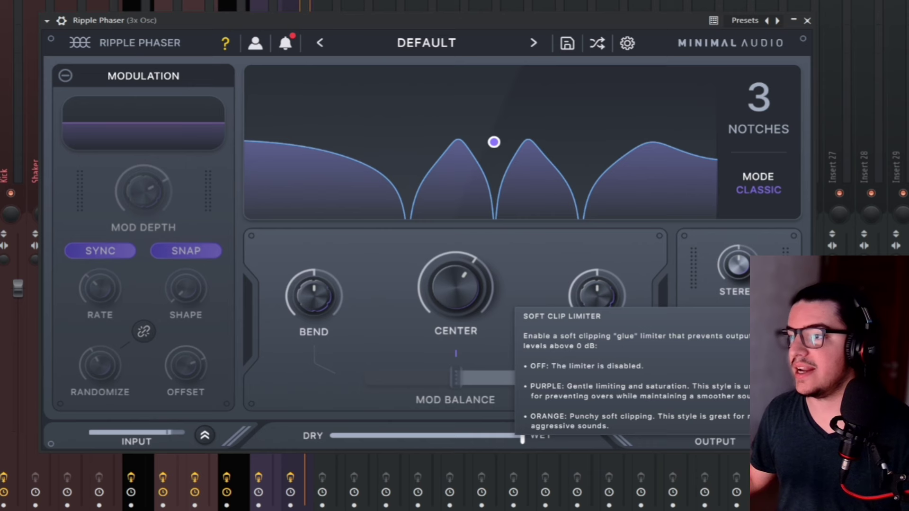
{"action": "key", "text": "space"}
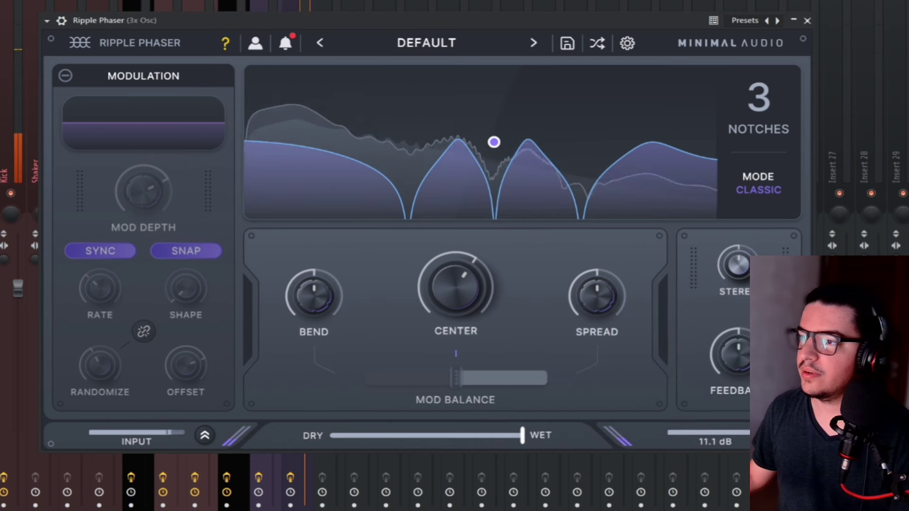
{"action": "mouse_move", "coordinate": [757, 433]}
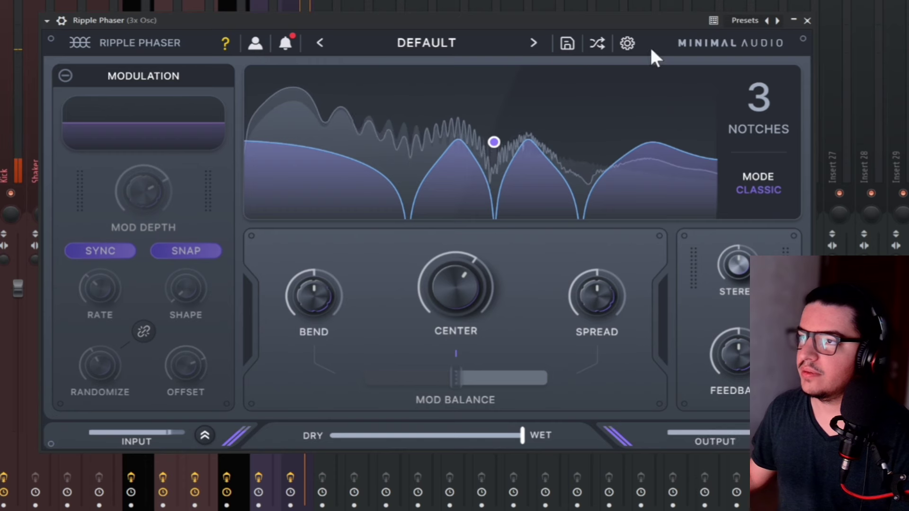
{"action": "key", "text": "space"}
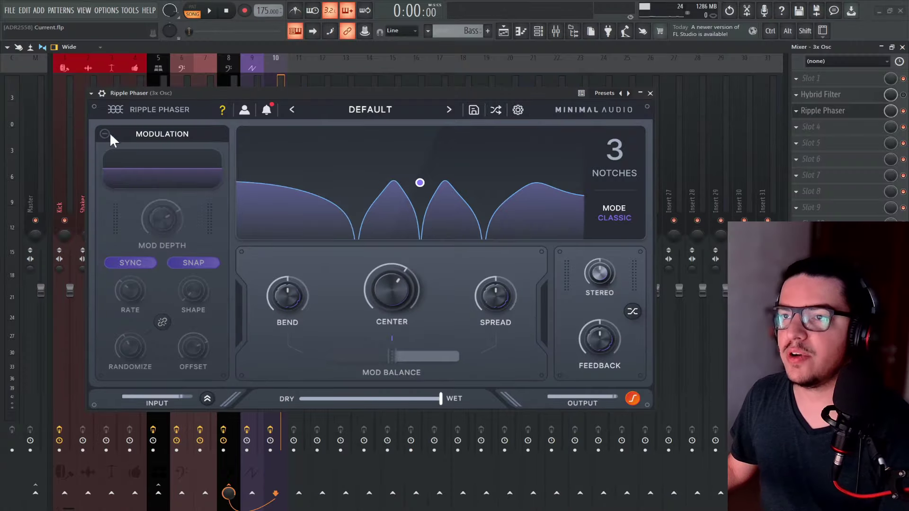
Step: Switch modulation back on and try Mod Balance at 100% towards Spread and -100% towards Bend
{"action": "left_click", "coordinate": [65, 75]}
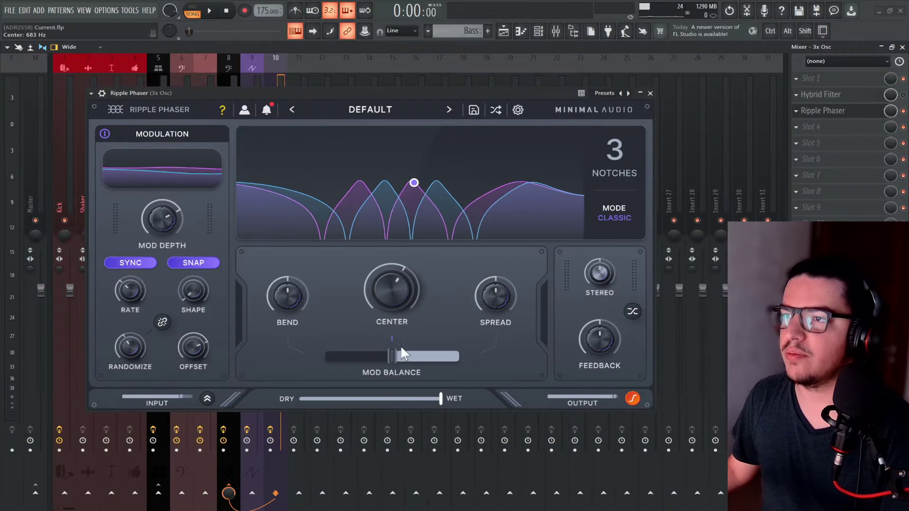
{"action": "left_click_drag", "start_coordinate": [395, 352], "coordinate": [475, 350]}
{"action": "mouse_move", "coordinate": [413, 183]}
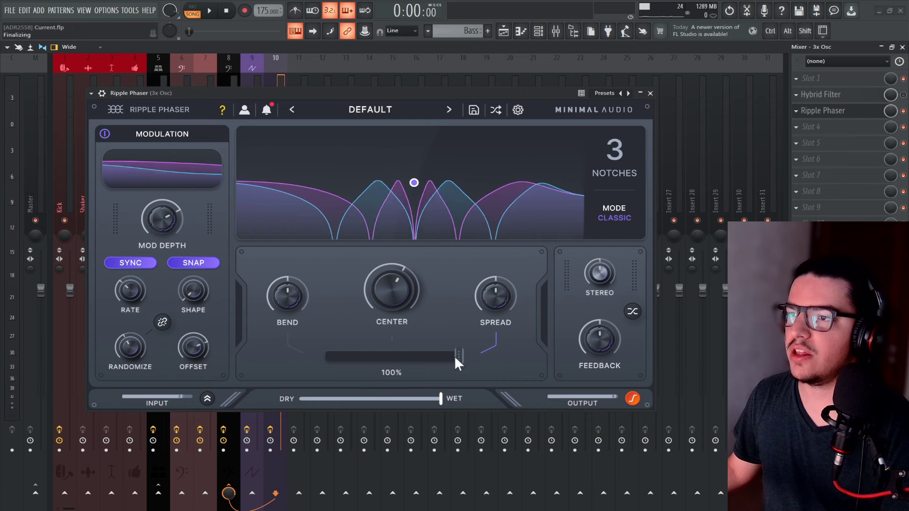
{"action": "left_click_drag", "start_coordinate": [457, 356], "coordinate": [303, 356]}
Step: Lower the center frequency to 655 Hz and set the Mod Balance to 100% towards Spread
{"action": "mouse_move", "coordinate": [406, 183]}
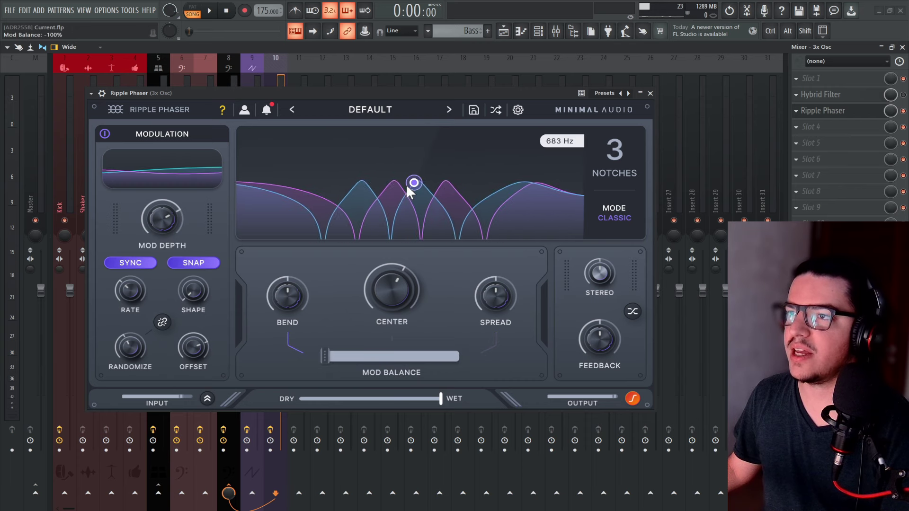
{"action": "left_click_drag", "start_coordinate": [415, 183], "coordinate": [410, 185]}
{"action": "left_click_drag", "start_coordinate": [343, 352], "coordinate": [509, 351]}
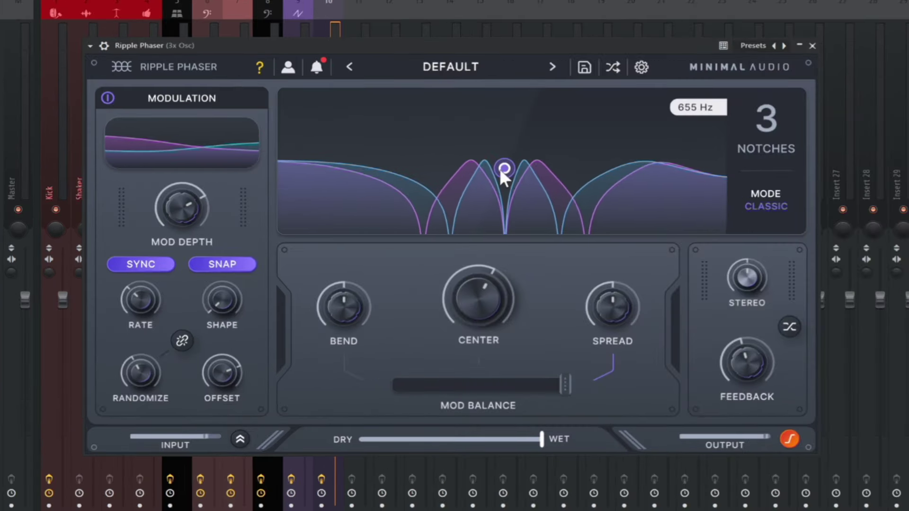
Step: Set the phaser's Spread to -100% and audition the modulated notches
{"action": "key", "text": "space"}
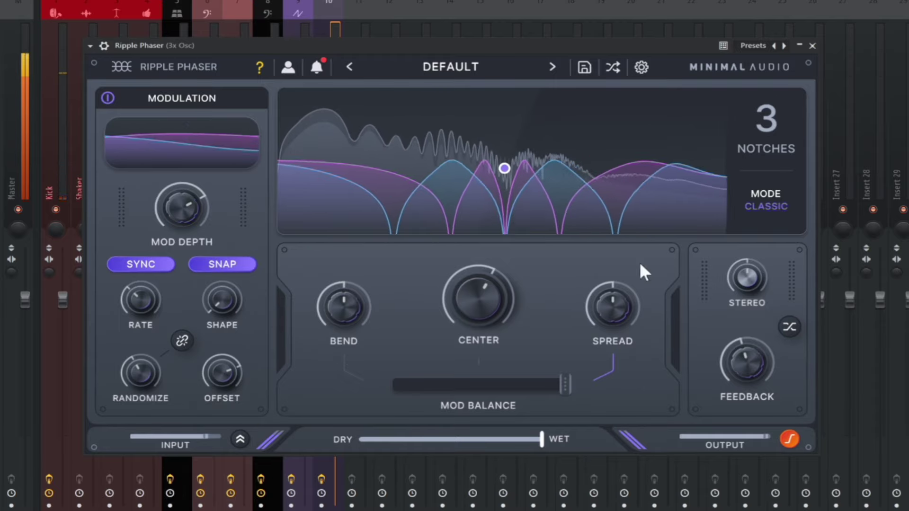
{"action": "left_click_drag", "start_coordinate": [609, 308], "coordinate": [611, 416]}
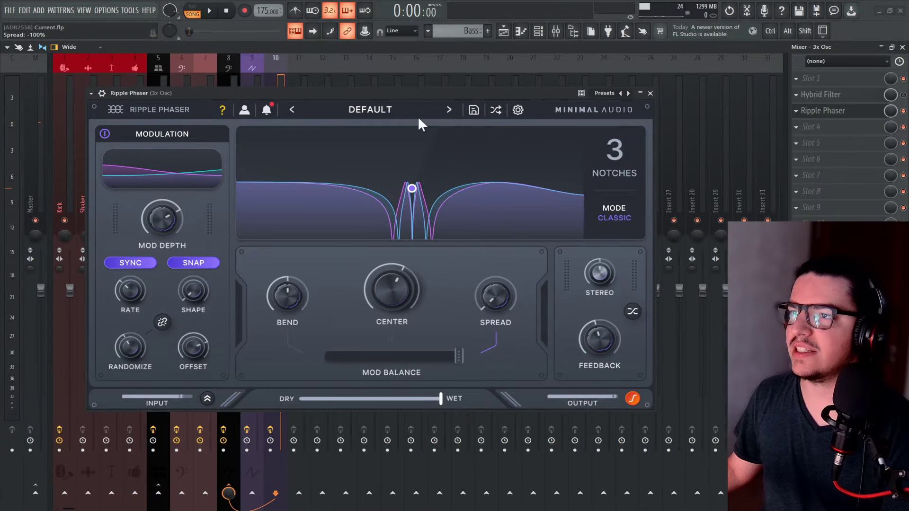
{"action": "key", "text": "space"}
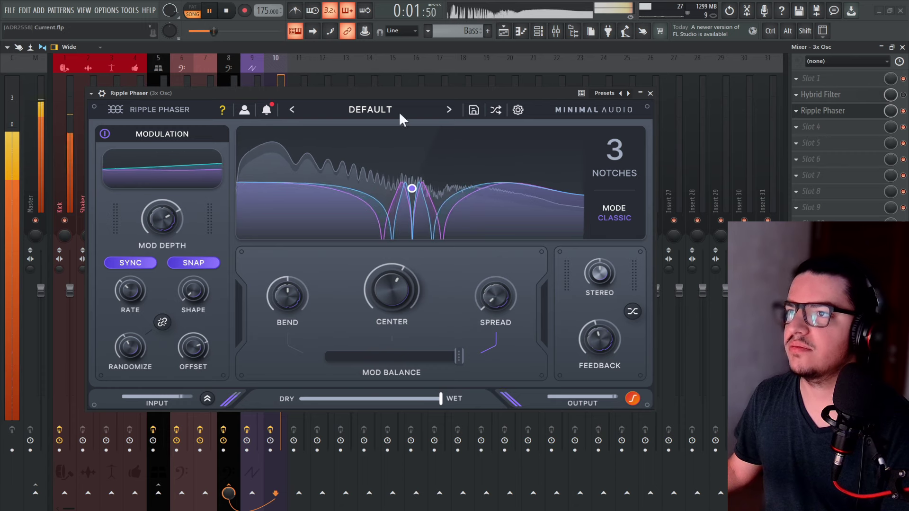
{"action": "key", "text": "space"}
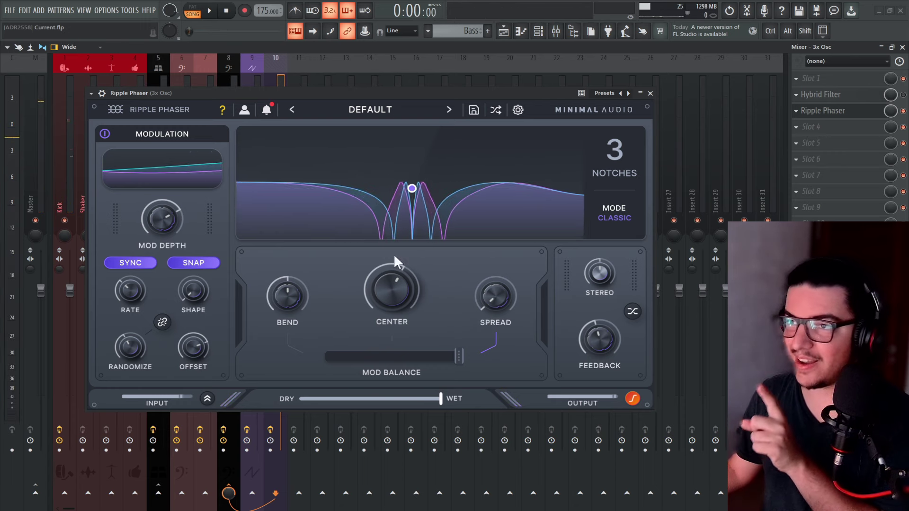
Step: Audition the phaser with the Spread swept to its maximum and back to its minimum
{"action": "left_click_drag", "start_coordinate": [493, 310], "coordinate": [501, 171]}
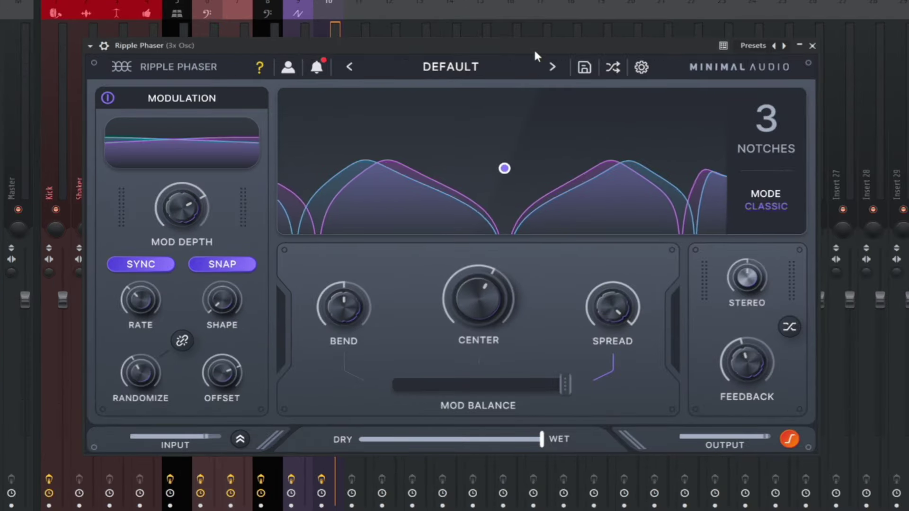
{"action": "key", "text": "space"}
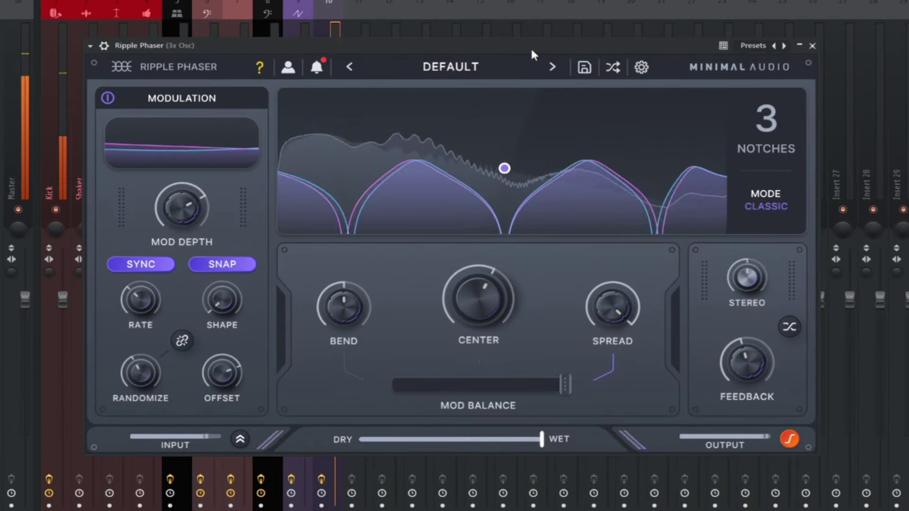
{"action": "left_click_drag", "start_coordinate": [614, 306], "coordinate": [617, 435]}
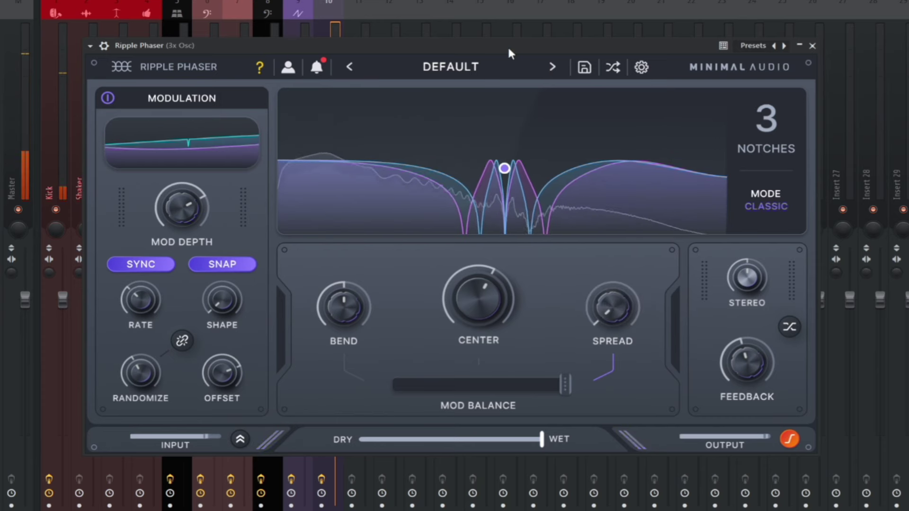
{"action": "key", "text": "space"}
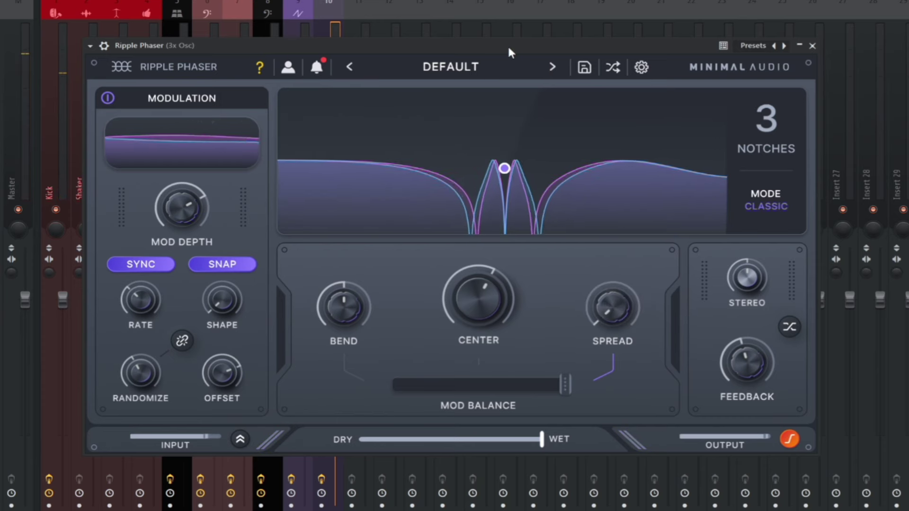
Step: Try the Stereo control, leave it at about -1%, enable cross-feedback and raise the Feedback slightly
{"action": "left_click_drag", "start_coordinate": [755, 301], "coordinate": [762, 195]}
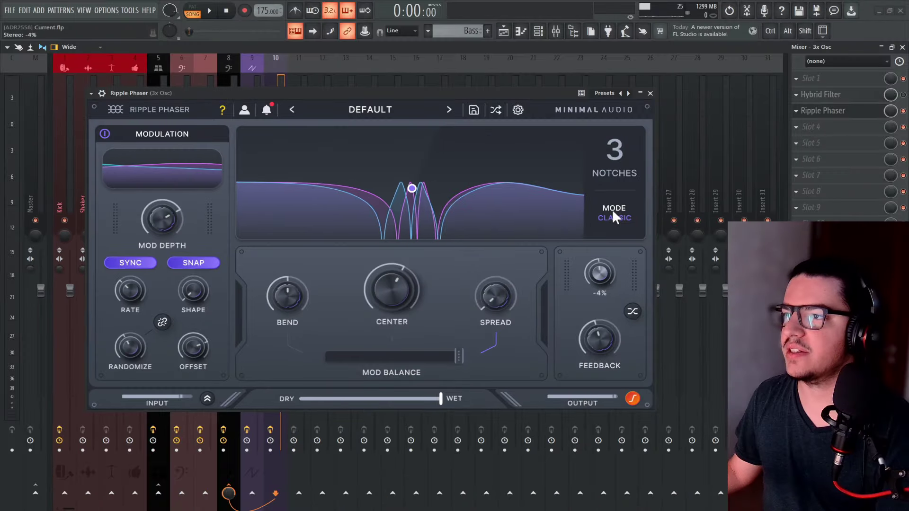
{"action": "left_click_drag", "start_coordinate": [614, 216], "coordinate": [613, 212]}
{"action": "mouse_move", "coordinate": [632, 311]}
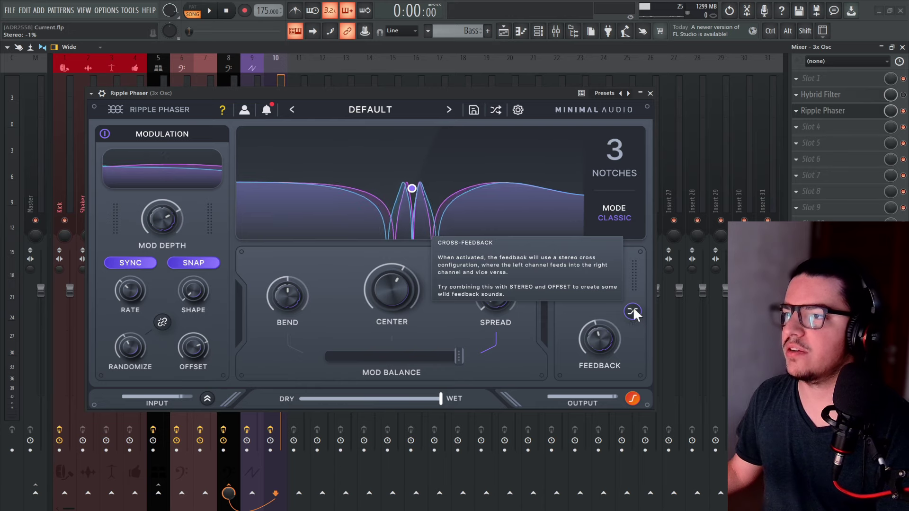
{"action": "left_click", "coordinate": [632, 310]}
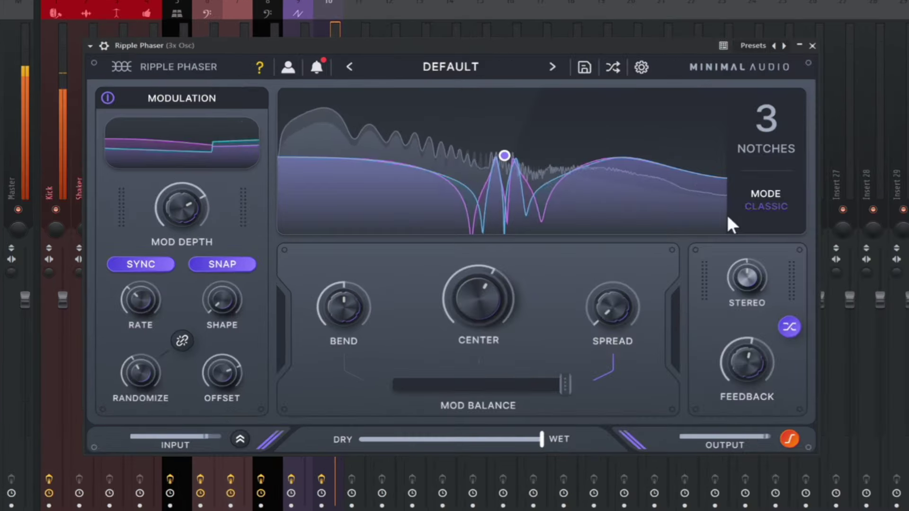
{"action": "mouse_move", "coordinate": [748, 361]}
{"action": "left_mouse_down"}
{"action": "mouse_move", "coordinate": [751, 296]}
{"action": "mouse_move", "coordinate": [742, 364]}
{"action": "mouse_move", "coordinate": [742, 350]}
{"action": "left_mouse_up"}
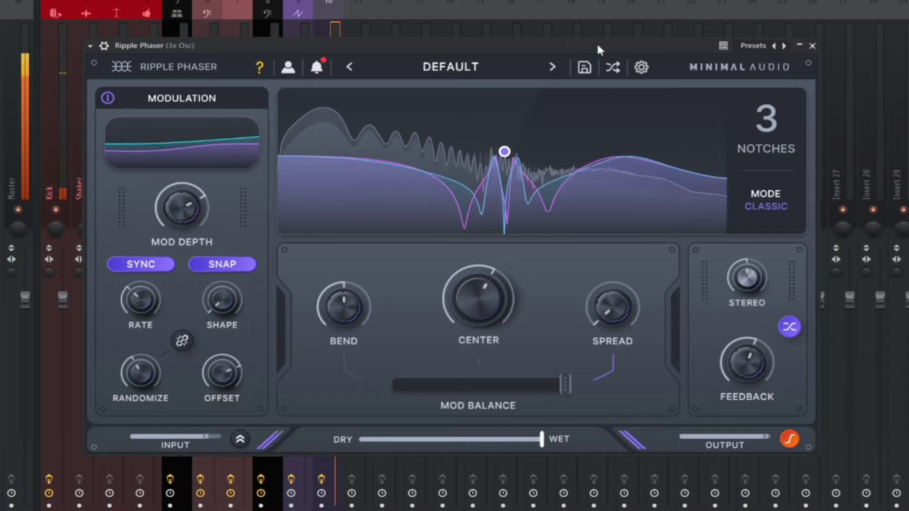
Step: Sweep the Bend down to about -44% and up to a positive amount, and bring it back near the center
{"action": "left_click_drag", "start_coordinate": [350, 293], "coordinate": [355, 327]}
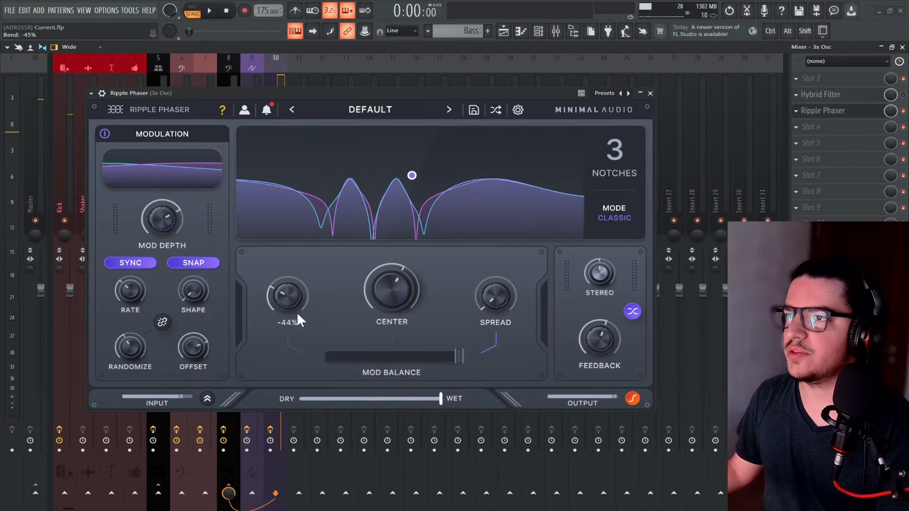
{"action": "left_click_drag", "start_coordinate": [297, 316], "coordinate": [309, 269]}
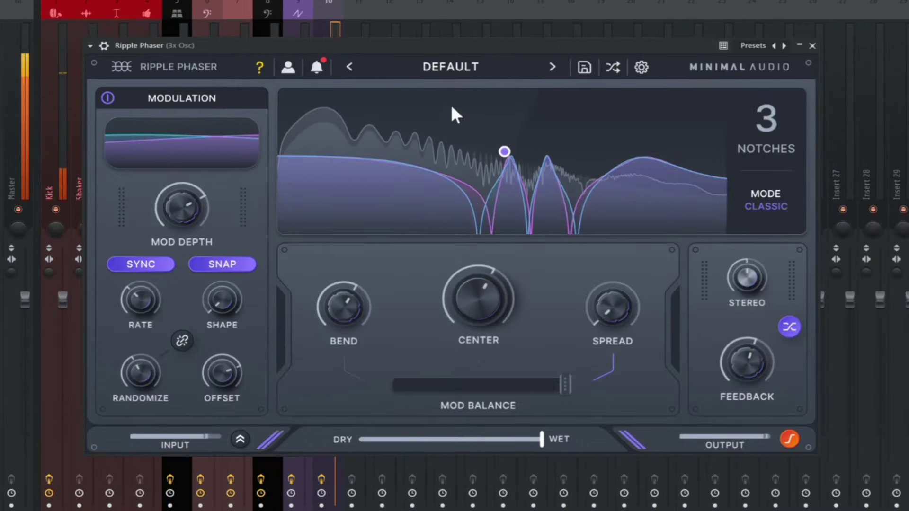
{"action": "left_click_drag", "start_coordinate": [338, 316], "coordinate": [337, 334]}
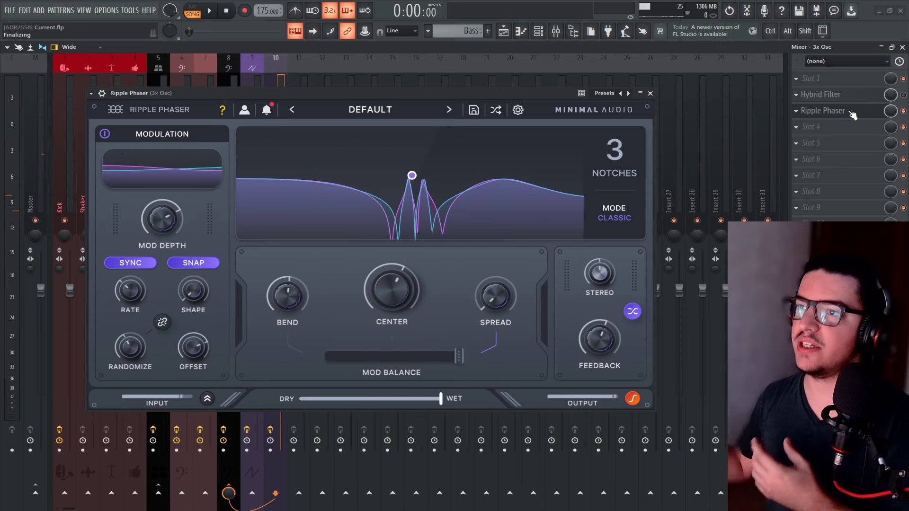
Step: Add Fruity WaveShaper to slot 4 and pull its curve up with an added point for stronger distortion
{"action": "left_click", "coordinate": [837, 126]}
{"action": "mouse_move", "coordinate": [838, 137]}
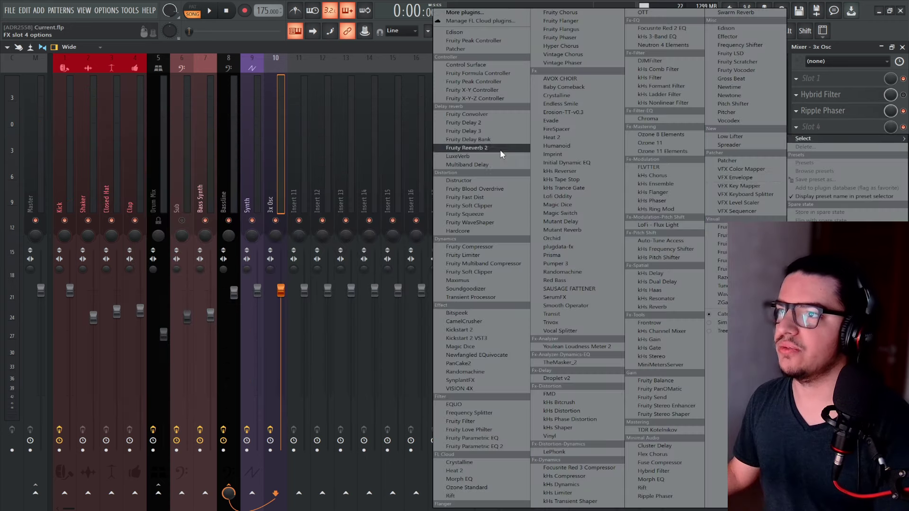
{"action": "left_click", "coordinate": [496, 224]}
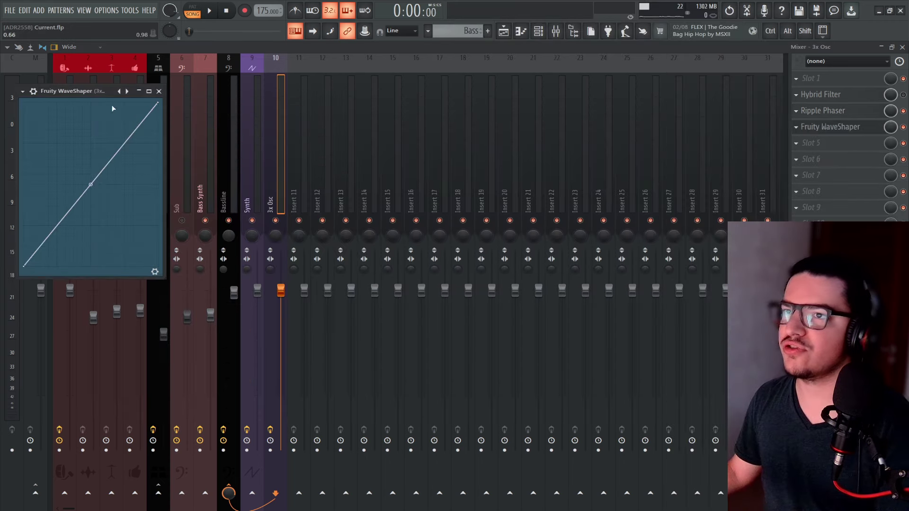
{"action": "left_click_drag", "start_coordinate": [85, 88], "coordinate": [219, 108]}
{"action": "key", "text": "space"}
{"action": "left_click_drag", "start_coordinate": [277, 133], "coordinate": [227, 145]}
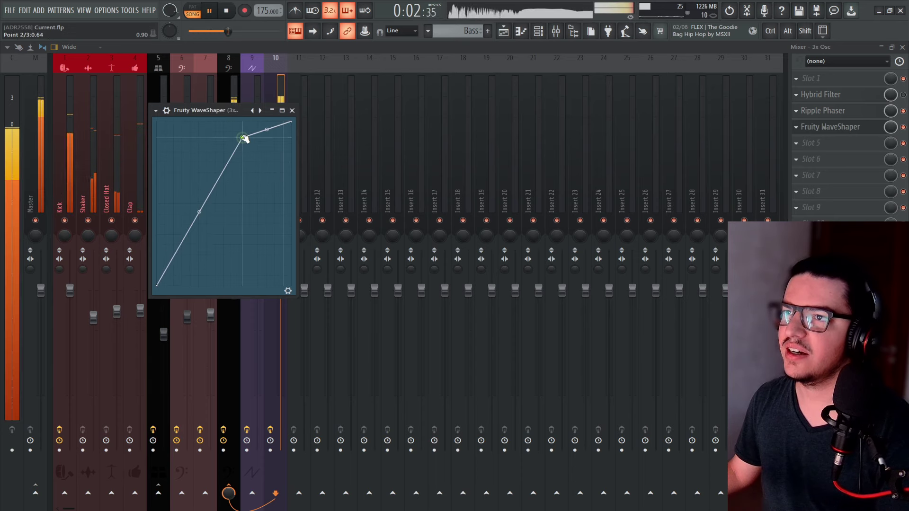
{"action": "left_click", "coordinate": [828, 128]}
Step: In Ripple Phaser, raise the Feedback, lower the center frequency to about 613 Hz or below and raise the Spread slightly
{"action": "left_click", "coordinate": [830, 112]}
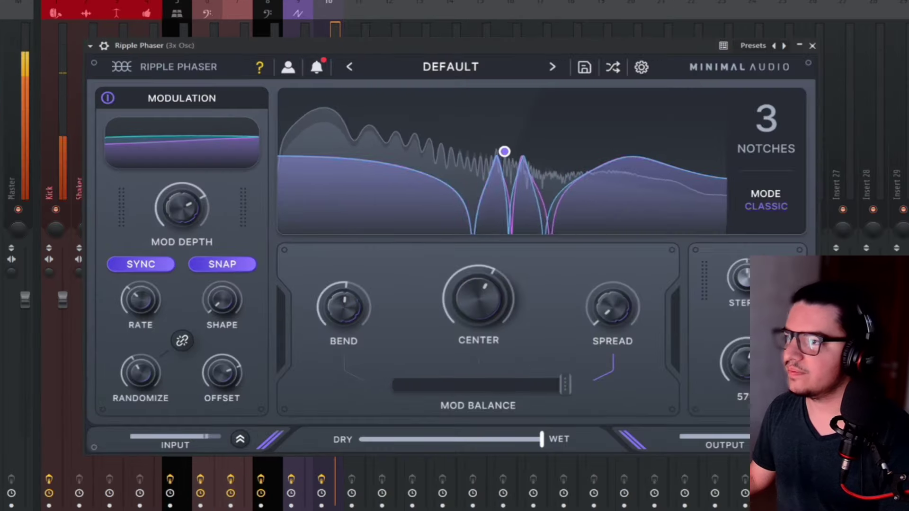
{"action": "mouse_move", "coordinate": [509, 333]}
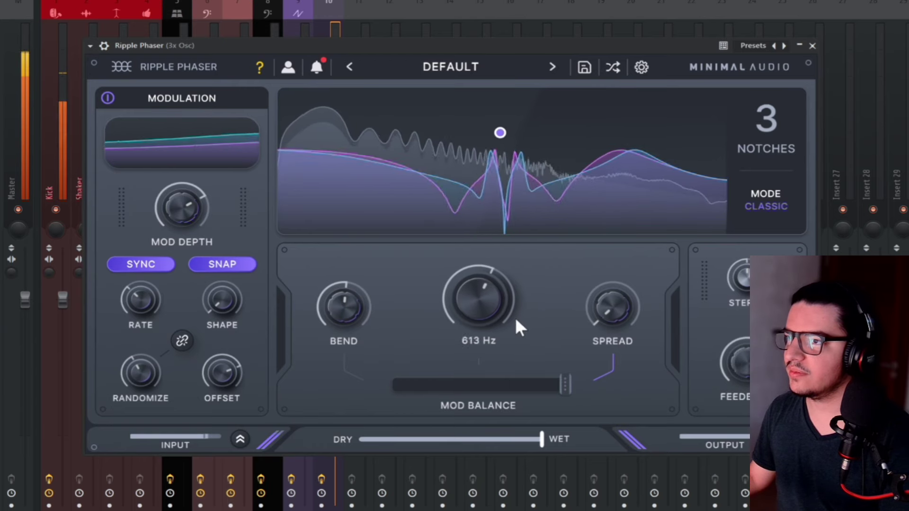
{"action": "left_click_drag", "start_coordinate": [605, 315], "coordinate": [610, 291]}
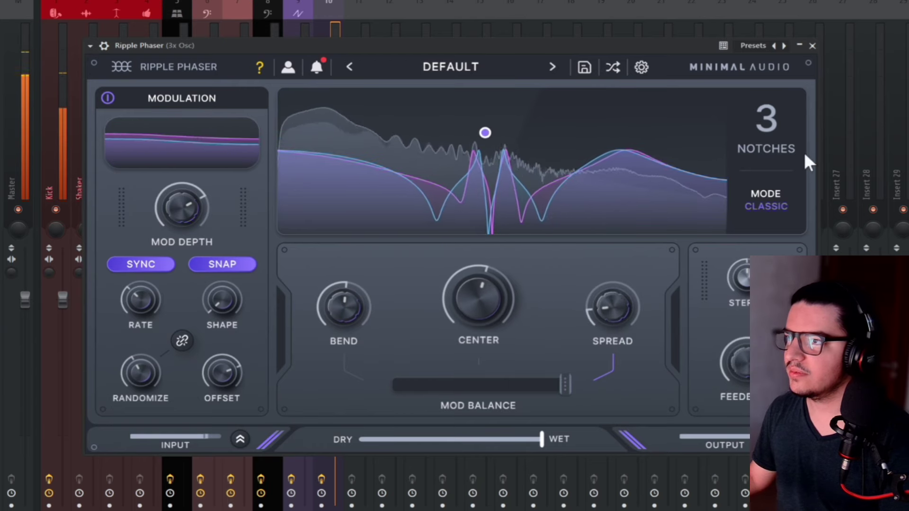
Step: Set the phaser to 4 notches, try the Disperse mode and switch to Clean
{"action": "left_click_drag", "start_coordinate": [776, 114], "coordinate": [779, 151]}
{"action": "left_click", "coordinate": [771, 203]}
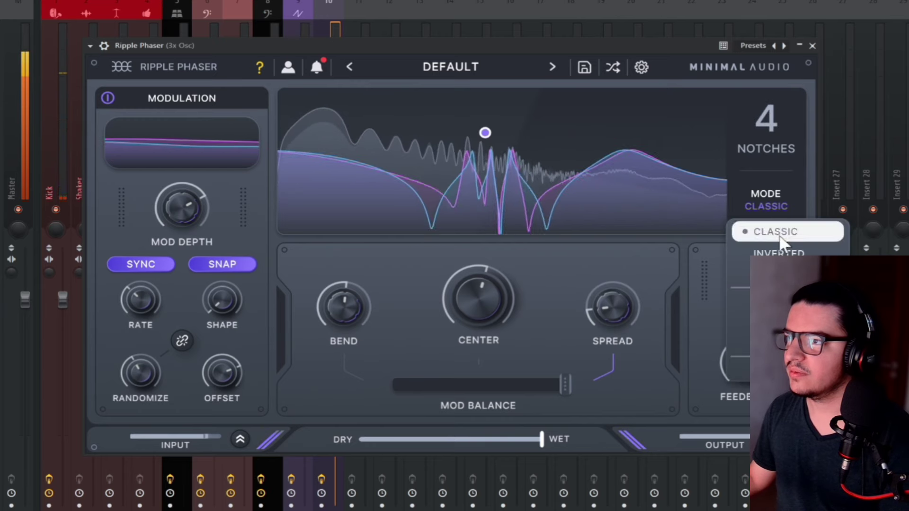
{"action": "left_click", "coordinate": [778, 273]}
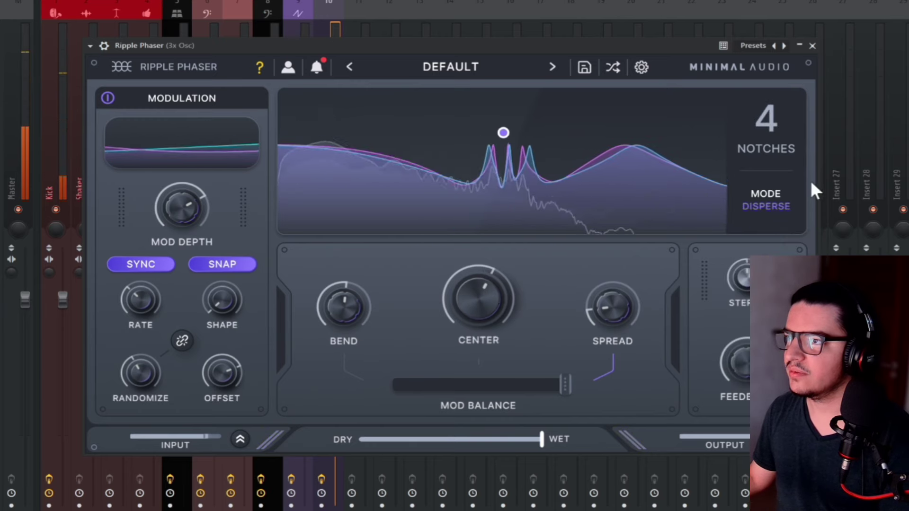
{"action": "left_click", "coordinate": [771, 215]}
{"action": "left_click", "coordinate": [736, 296]}
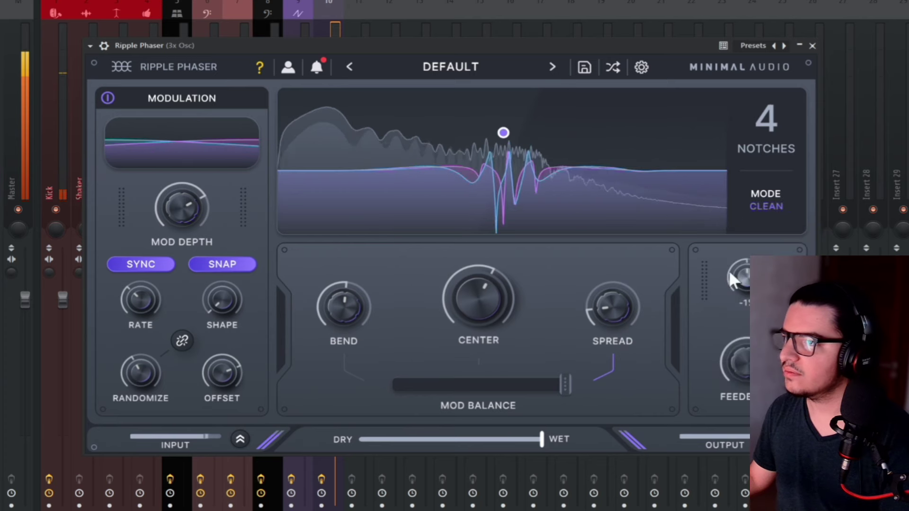
Step: Lower the center frequency to about 546 Hz, reduce the Mod Depth and slow the modulation rate
{"action": "left_click_drag", "start_coordinate": [496, 312], "coordinate": [498, 316]}
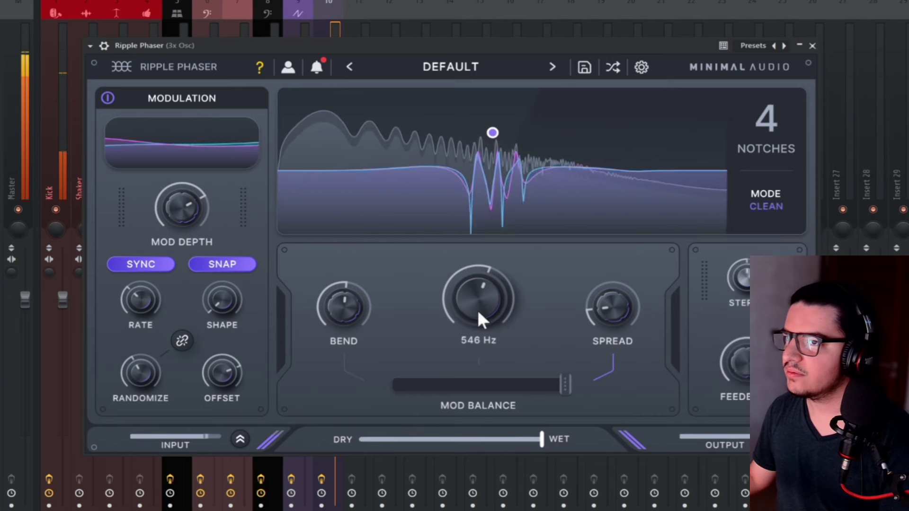
{"action": "left_click_drag", "start_coordinate": [177, 242], "coordinate": [176, 255]}
{"action": "mouse_move", "coordinate": [161, 305]}
{"action": "left_mouse_down"}
{"action": "mouse_move", "coordinate": [161, 293]}
{"action": "mouse_move", "coordinate": [158, 320]}
{"action": "left_mouse_up"}
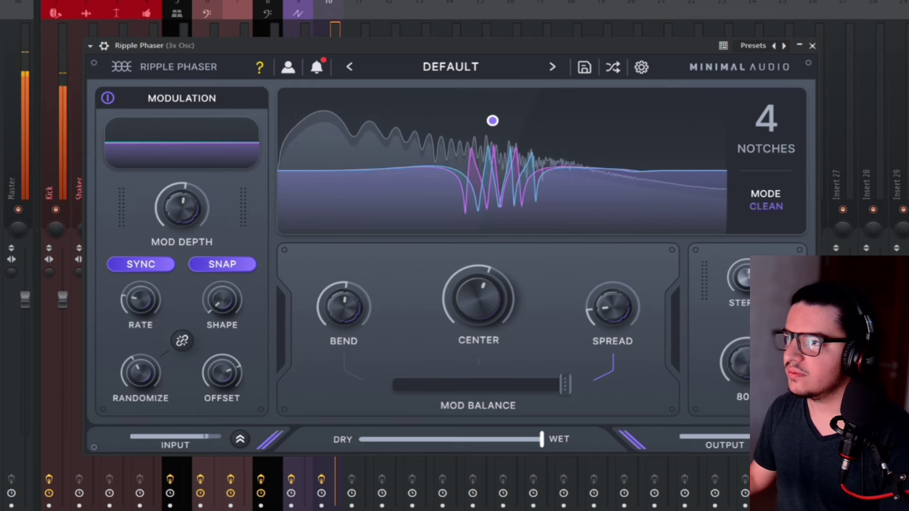
Step: Raise the center frequency, increase the Mod Depth and audition the result with a 1 Bar modulation rate
{"action": "mouse_move", "coordinate": [473, 294]}
{"action": "left_mouse_down"}
{"action": "mouse_move", "coordinate": [485, 289]}
{"action": "mouse_move", "coordinate": [487, 302]}
{"action": "left_mouse_up"}
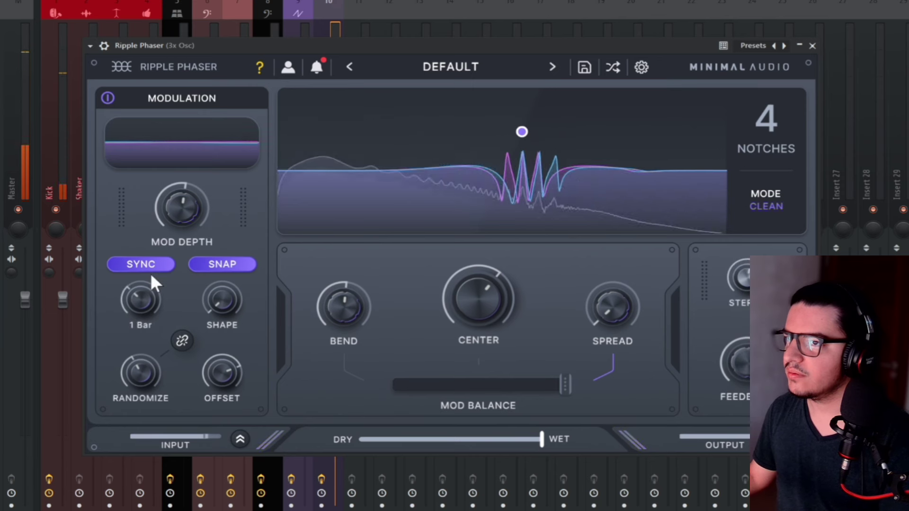
{"action": "left_click_drag", "start_coordinate": [193, 217], "coordinate": [202, 189]}
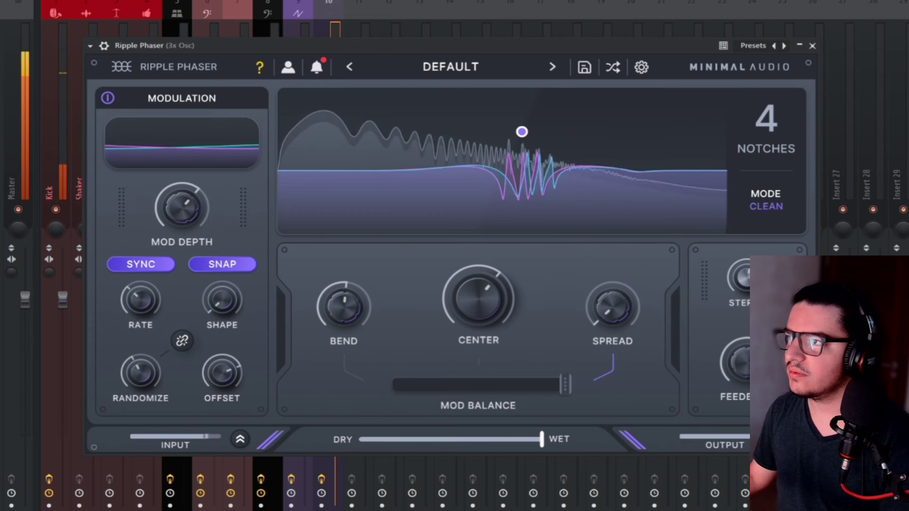
{"action": "key", "text": "space"}
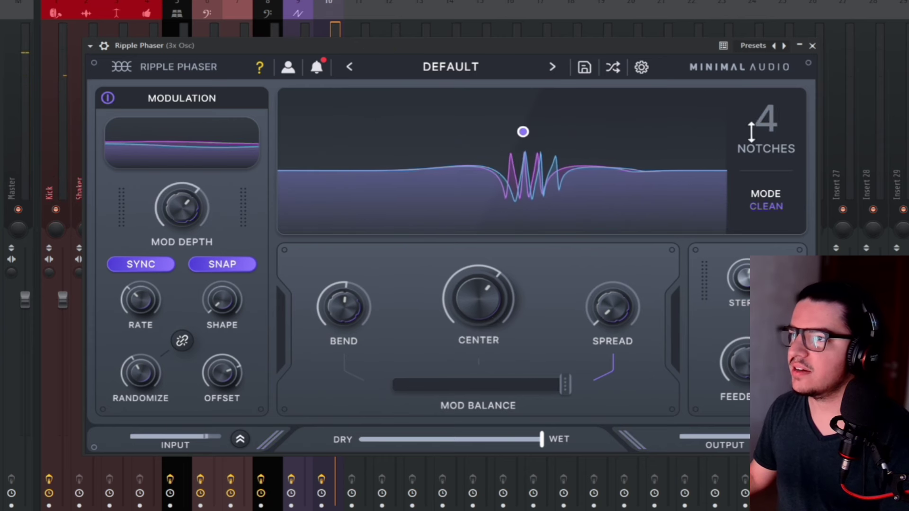
Step: Close Ripple Phaser and add Fruity Parametric EQ 2 to slot 5 of the 3x Osc channel
{"action": "left_click", "coordinate": [812, 46]}
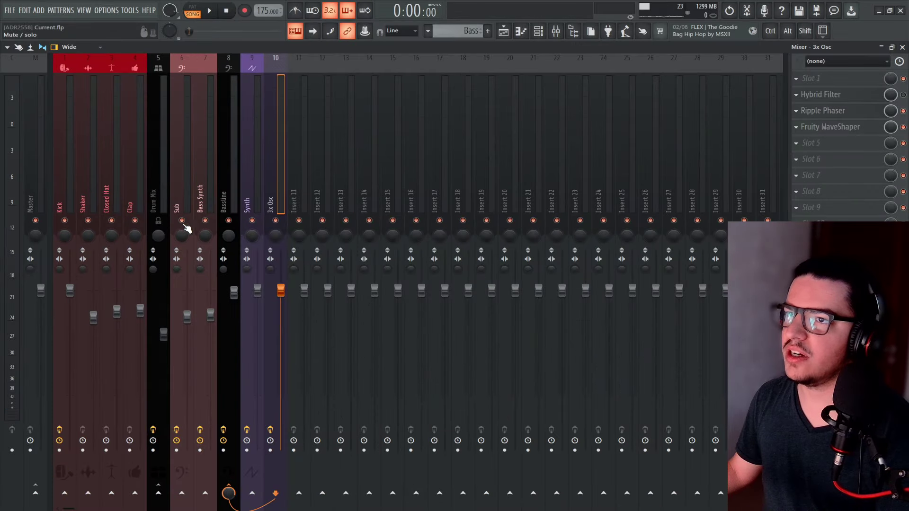
{"action": "left_click", "coordinate": [811, 142]}
{"action": "mouse_move", "coordinate": [803, 154]}
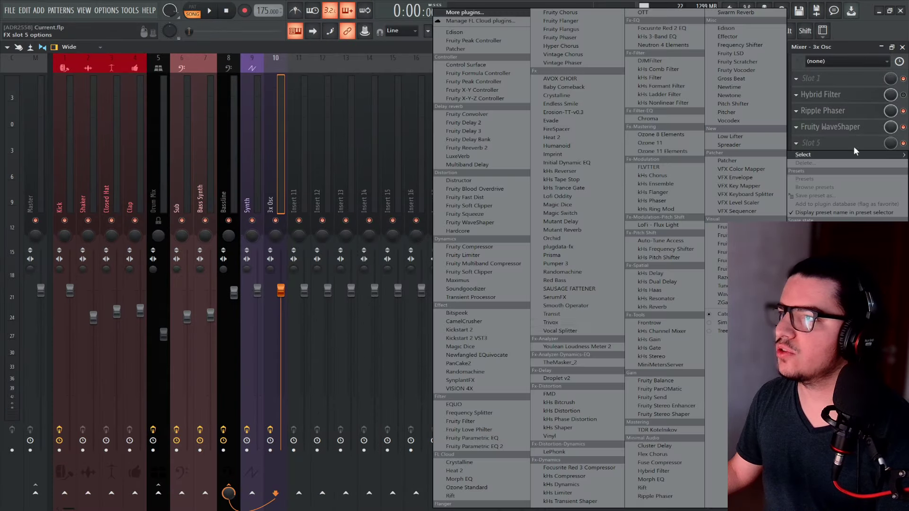
{"action": "left_click", "coordinate": [498, 447]}
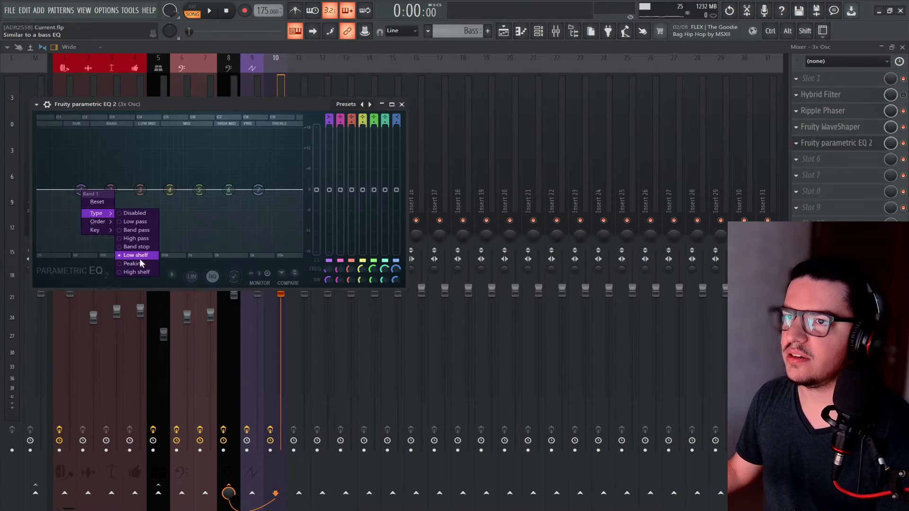
Step: Make EQ band 1 a Steep 8 high-pass at about 71 Hz and audition the filtered sound
{"action": "left_click", "coordinate": [146, 240]}
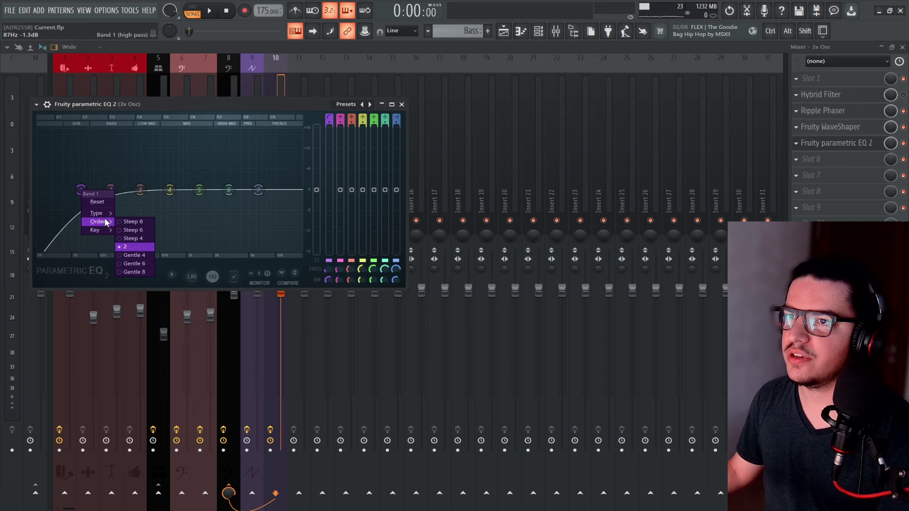
{"action": "left_click", "coordinate": [133, 222]}
{"action": "key", "text": "space"}
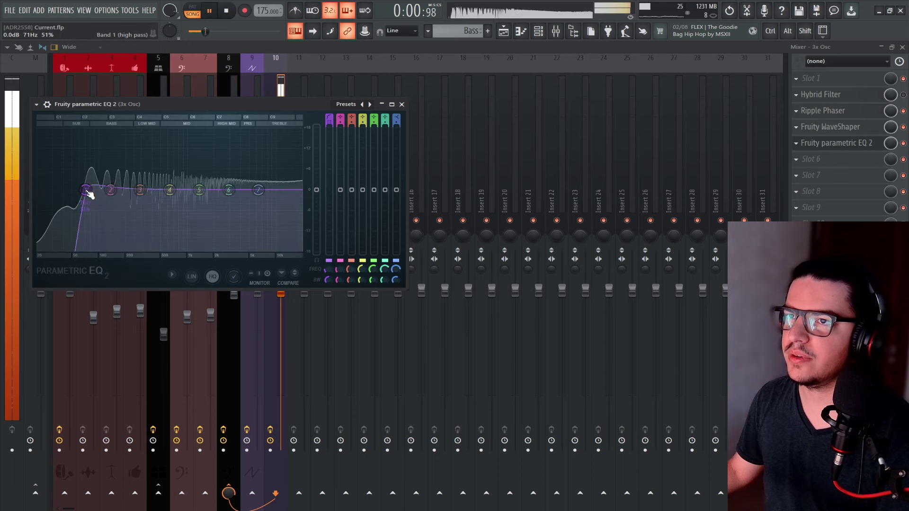
{"action": "left_click_drag", "start_coordinate": [87, 191], "coordinate": [89, 191]}
{"action": "key", "text": "Escape"}
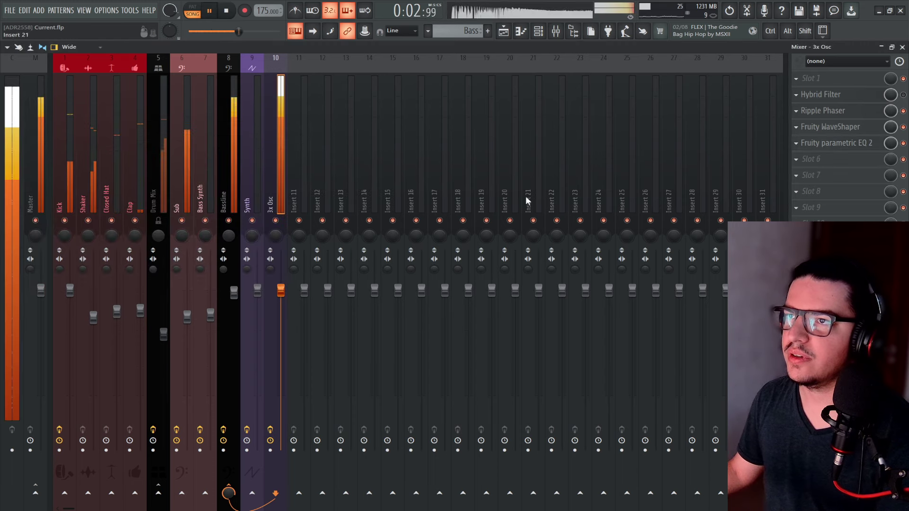
{"action": "key", "text": "space"}
Step: Add Fruity Soft Clipper to slot 7 of the 3x Osc channel and audition it
{"action": "left_click", "coordinate": [821, 171]}
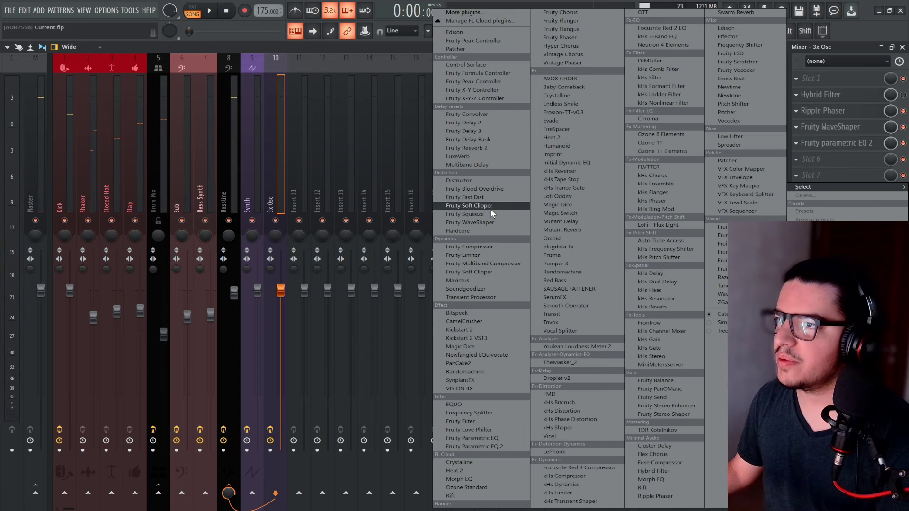
{"action": "left_click", "coordinate": [490, 209]}
{"action": "key", "text": "space"}
{"action": "key", "text": "Escape"}
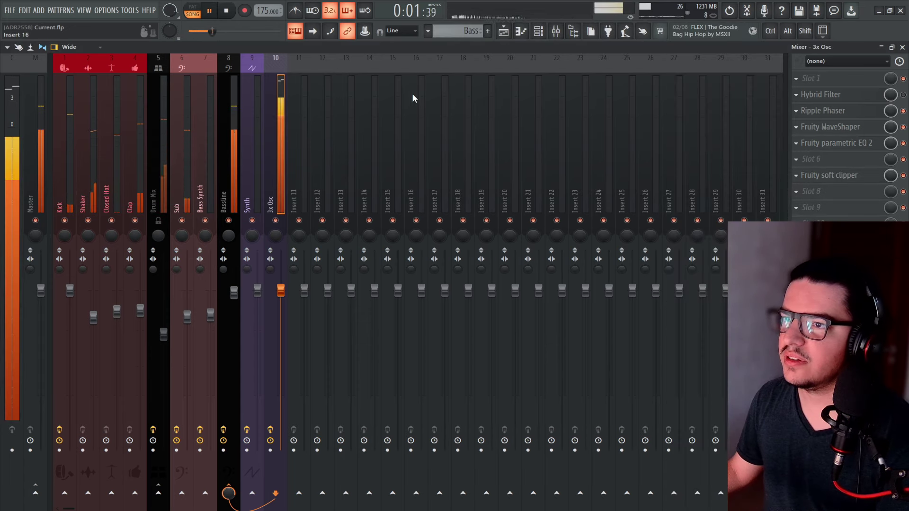
{"action": "left_click", "coordinate": [512, 38]}
{"action": "key", "text": "space"}
Step: Unmute the Drum Mix track and lower the 3x Osc track's volume to 92% (-1.9 dB) during playback
{"action": "key", "text": "F9"}
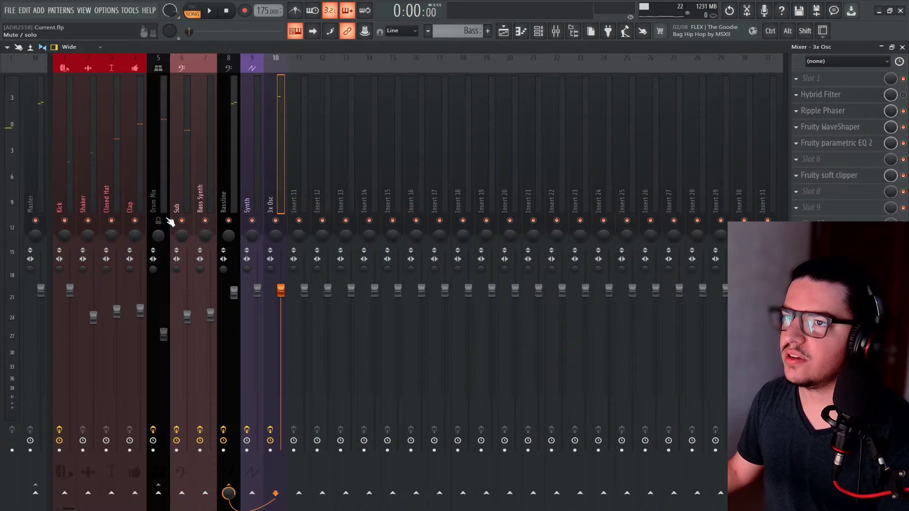
{"action": "left_click", "coordinate": [165, 218]}
{"action": "key", "text": "space"}
{"action": "left_click_drag", "start_coordinate": [281, 289], "coordinate": [281, 303]}
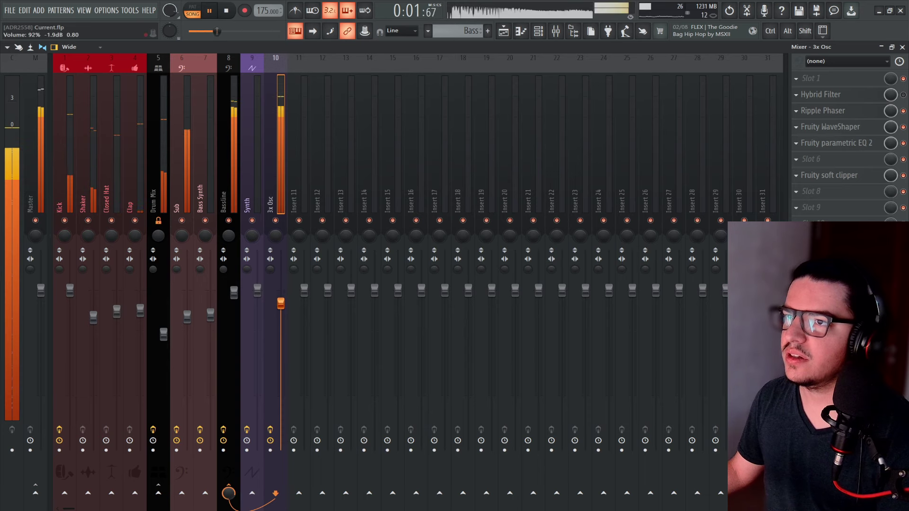
Step: Set Ripple Phaser on the 3x Osc track to 9 notches and adjust its center, bend and spread during playback
{"action": "left_click", "coordinate": [852, 119]}
{"action": "mouse_move", "coordinate": [373, 294]}
{"action": "left_mouse_down"}
{"action": "mouse_move", "coordinate": [395, 286]}
{"action": "mouse_move", "coordinate": [382, 300]}
{"action": "left_mouse_up"}
{"action": "left_click_drag", "start_coordinate": [615, 154], "coordinate": [637, 112]}
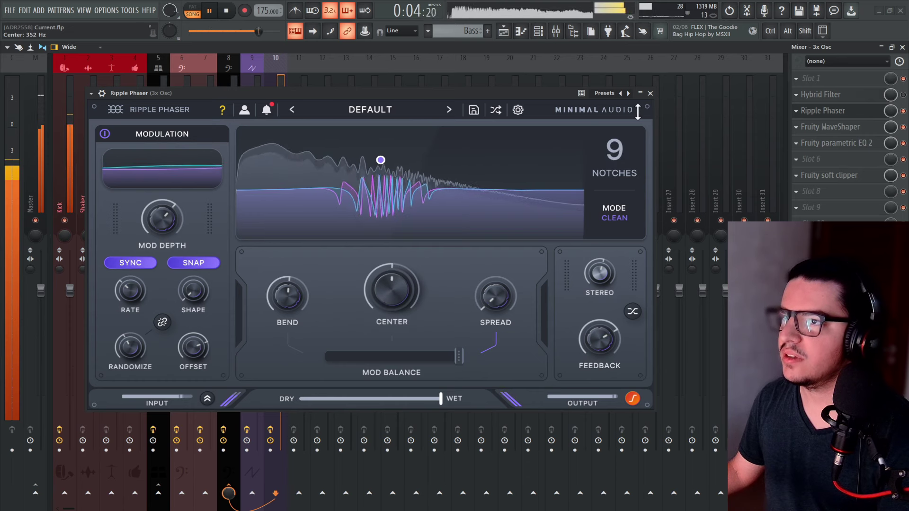
{"action": "left_click_drag", "start_coordinate": [286, 280], "coordinate": [306, 249]}
{"action": "mouse_move", "coordinate": [495, 280]}
{"action": "left_mouse_down"}
{"action": "mouse_move", "coordinate": [496, 259]}
{"action": "mouse_move", "coordinate": [491, 269]}
{"action": "left_mouse_up"}
{"action": "mouse_move", "coordinate": [396, 281]}
{"action": "left_mouse_down"}
{"action": "mouse_move", "coordinate": [408, 260]}
{"action": "mouse_move", "coordinate": [410, 271]}
{"action": "left_mouse_up"}
{"action": "key", "text": "space"}
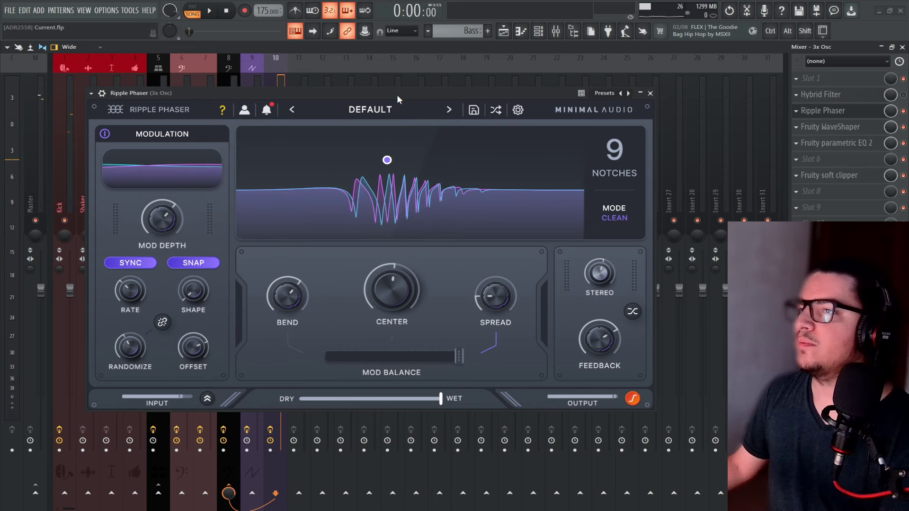
{"action": "key", "text": "Escape"}
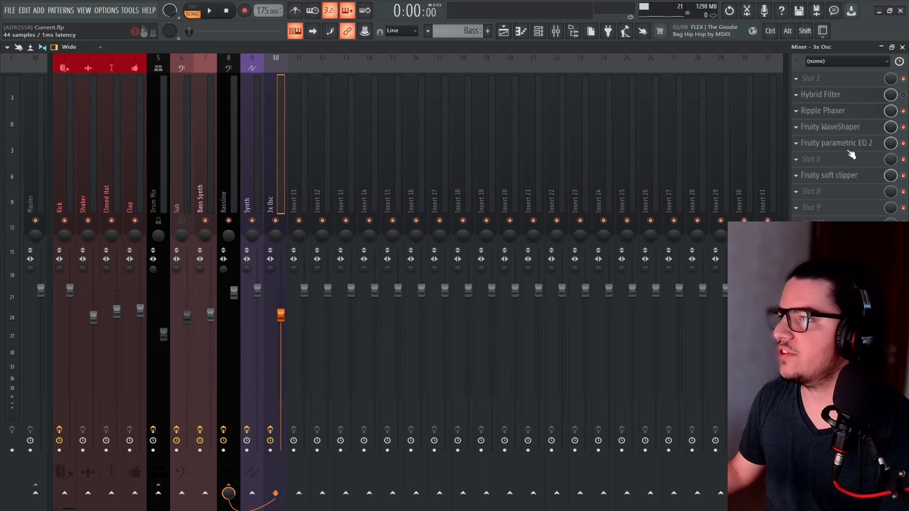
Step: Reopen Ripple Phaser, shuffle through random presets to Pinch Me and audition it
{"action": "left_click", "coordinate": [834, 112]}
{"action": "left_click_drag", "start_coordinate": [502, 95], "coordinate": [519, 73]}
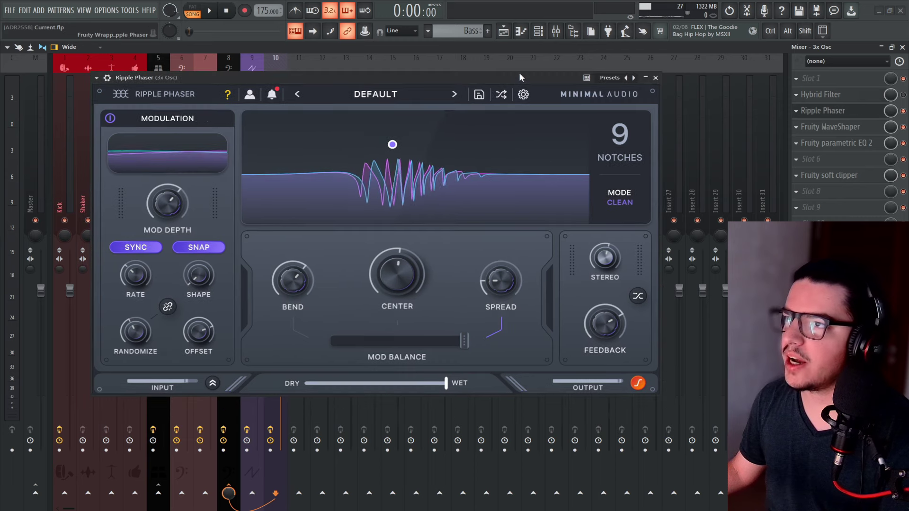
{"action": "left_click", "coordinate": [501, 95]}
{"action": "left_click", "coordinate": [501, 95]}
{"action": "left_click", "coordinate": [501, 95]}
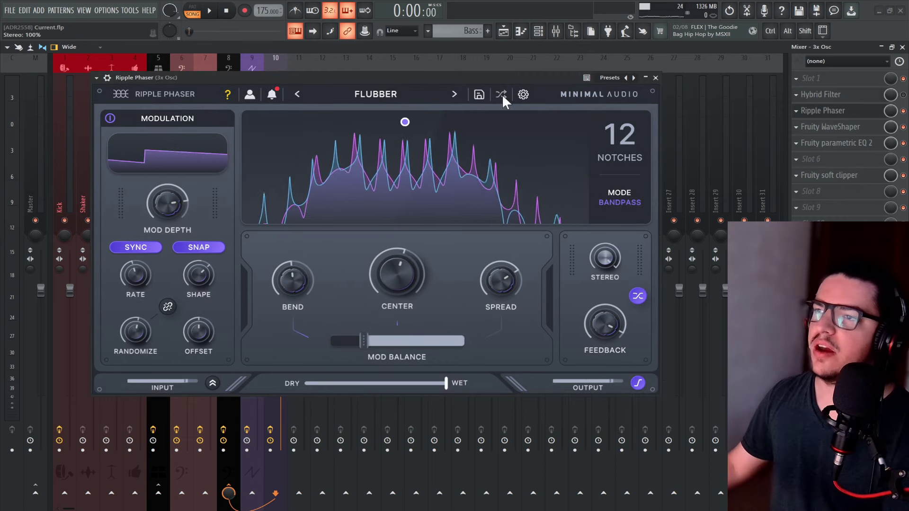
{"action": "left_click", "coordinate": [501, 94]}
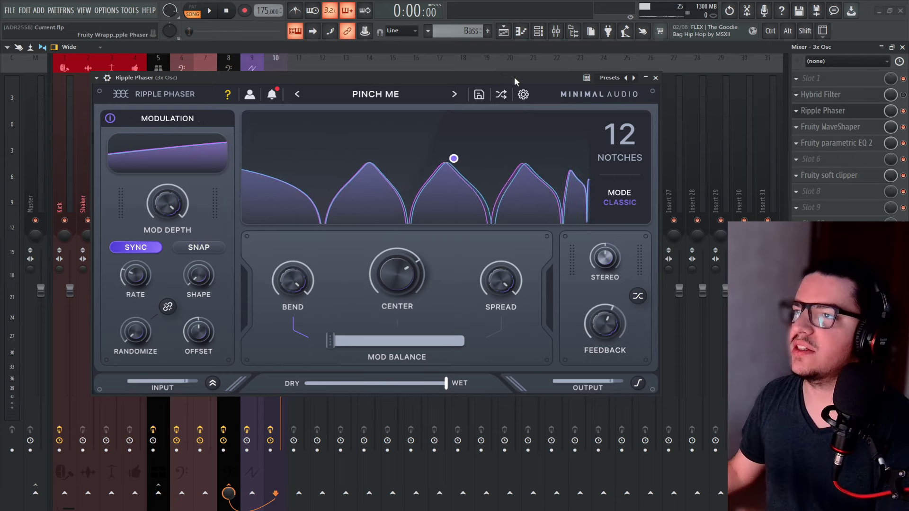
{"action": "key", "text": "space"}
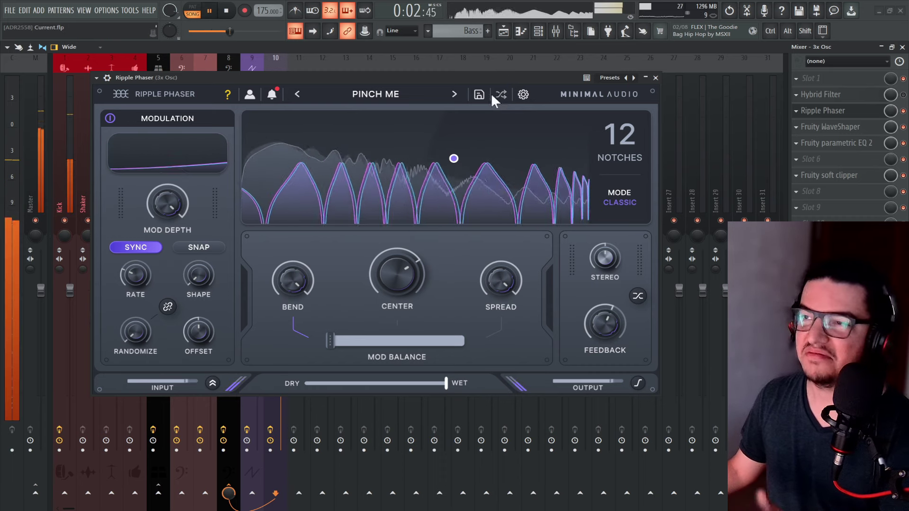
{"action": "key", "text": "space"}
Step: Shuffle Ripple Phaser to the Two Notched preset and audition it
{"action": "left_click", "coordinate": [499, 94]}
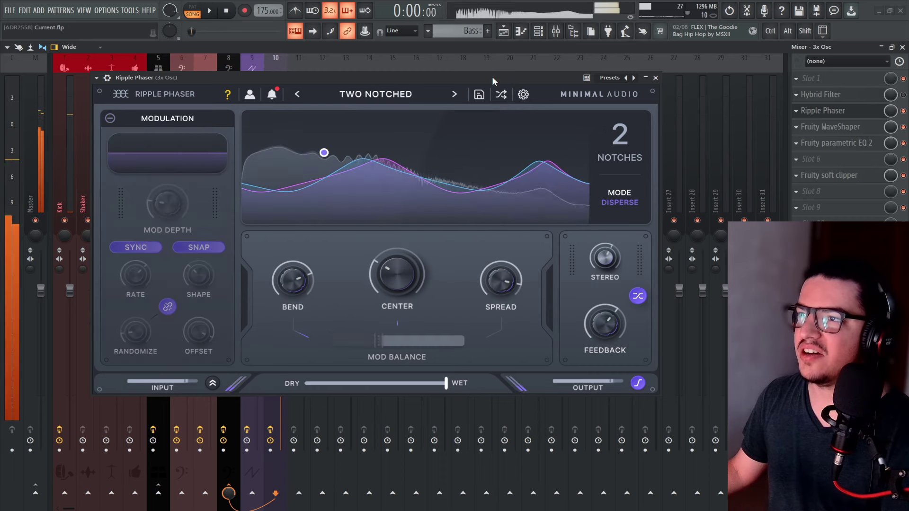
{"action": "key", "text": "space"}
{"action": "mouse_move", "coordinate": [410, 285]}
{"action": "left_mouse_down"}
{"action": "mouse_move", "coordinate": [424, 256]}
{"action": "mouse_move", "coordinate": [421, 283]}
{"action": "left_mouse_up"}
Step: Browse the Ripple Phaser preset categories, then audition the Lazer Scan and Meadows Apart presets
{"action": "left_click", "coordinate": [399, 93]}
{"action": "mouse_move", "coordinate": [392, 120]}
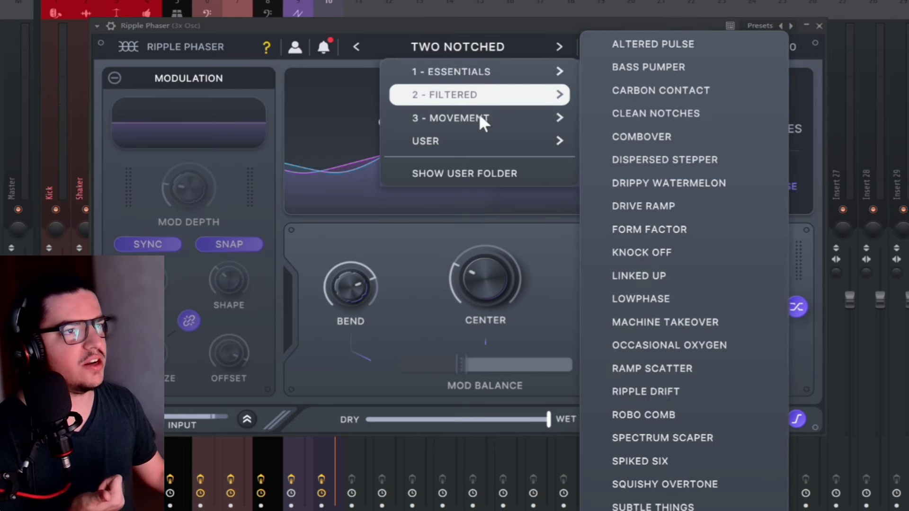
{"action": "mouse_move", "coordinate": [460, 120]}
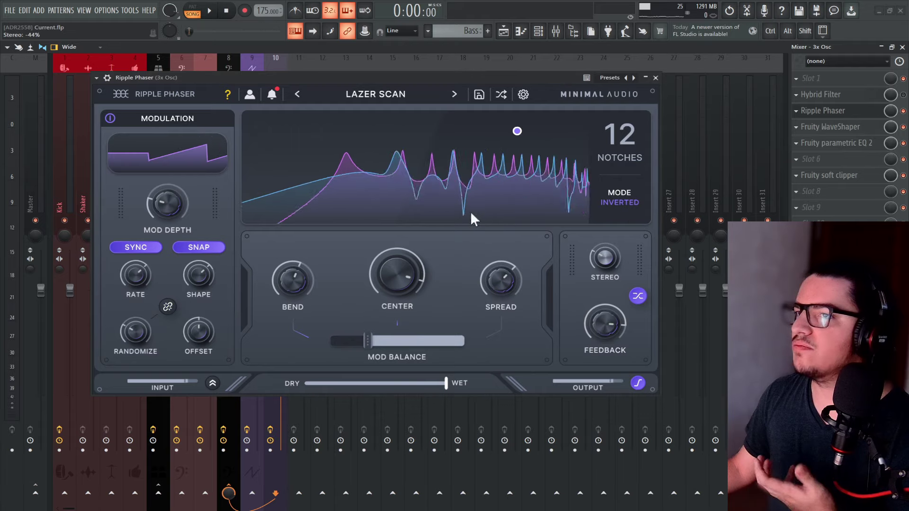
{"action": "key", "text": "space"}
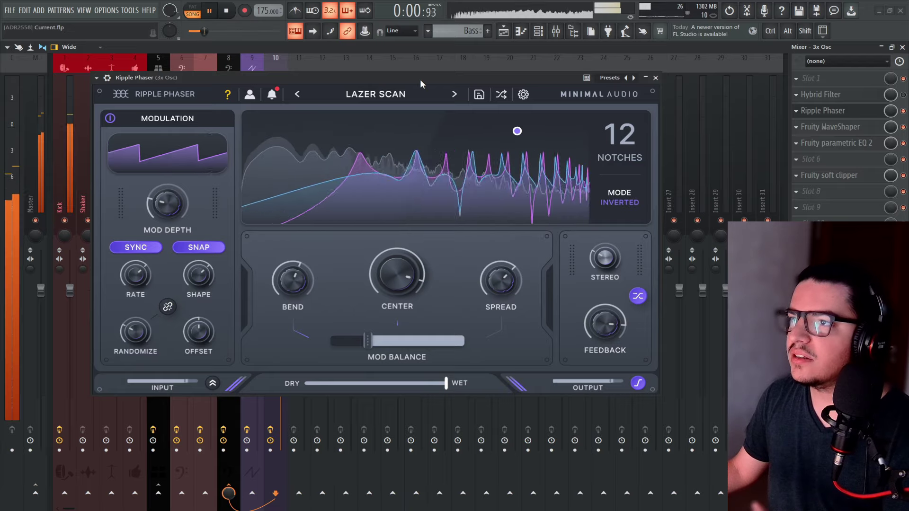
{"action": "key", "text": "space"}
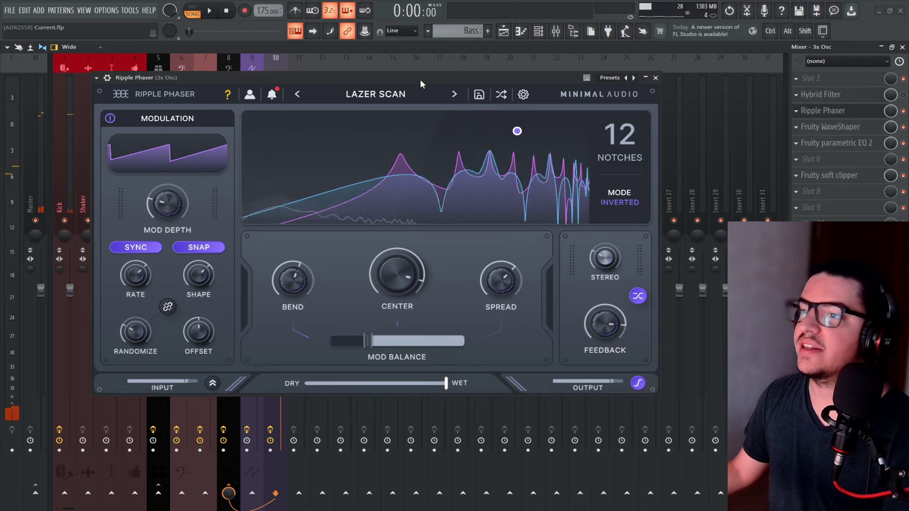
{"action": "left_click", "coordinate": [454, 94]}
{"action": "key", "text": "space"}
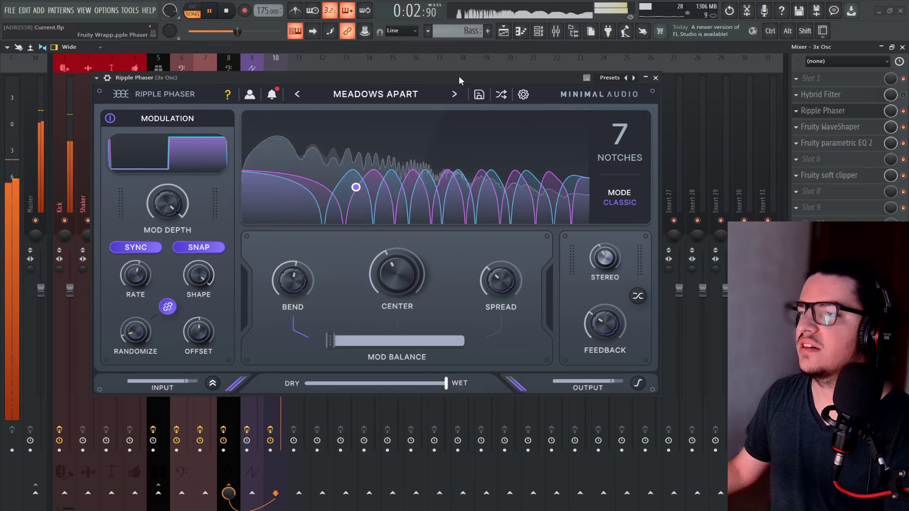
Step: Unmute the Sub track, then open the 3x Osc instrument and adjust its oscillators' coarse pitch during playback
{"action": "key", "text": "Escape"}
{"action": "left_click", "coordinate": [187, 220]}
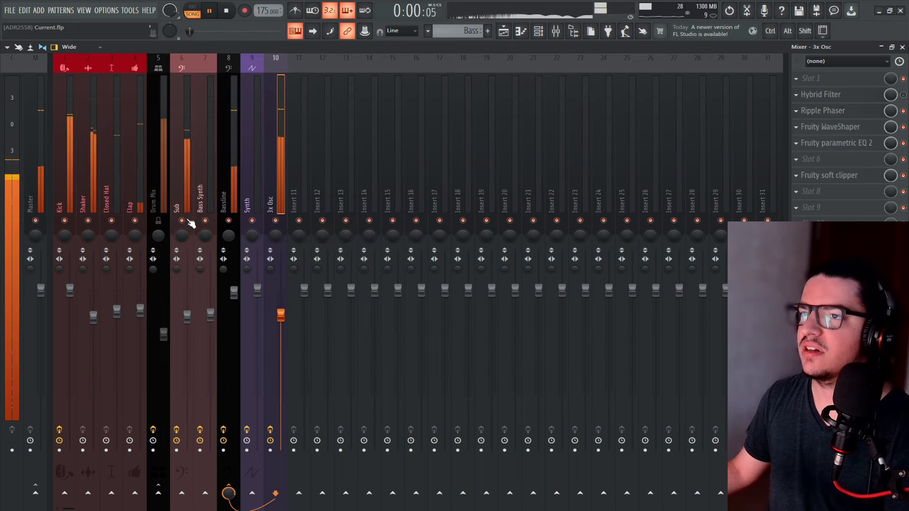
{"action": "left_click", "coordinate": [538, 31]}
{"action": "left_click", "coordinate": [267, 397]}
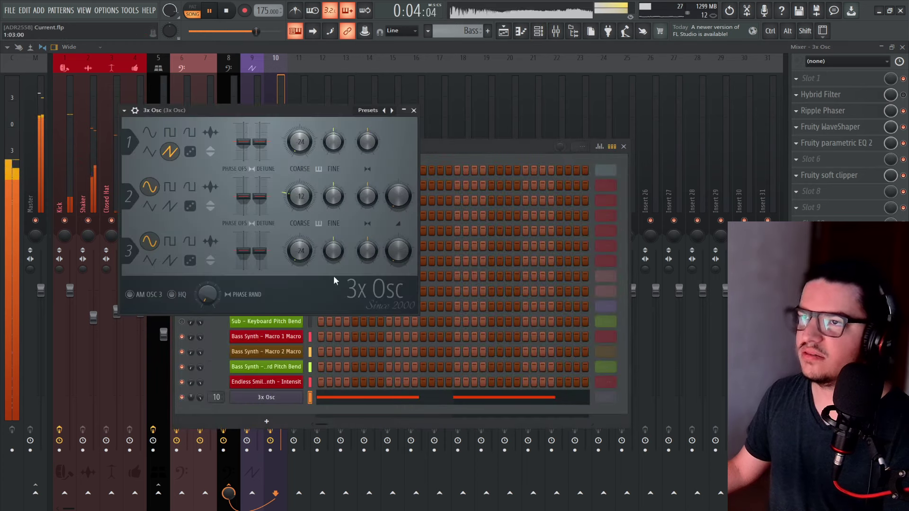
{"action": "key", "text": "space"}
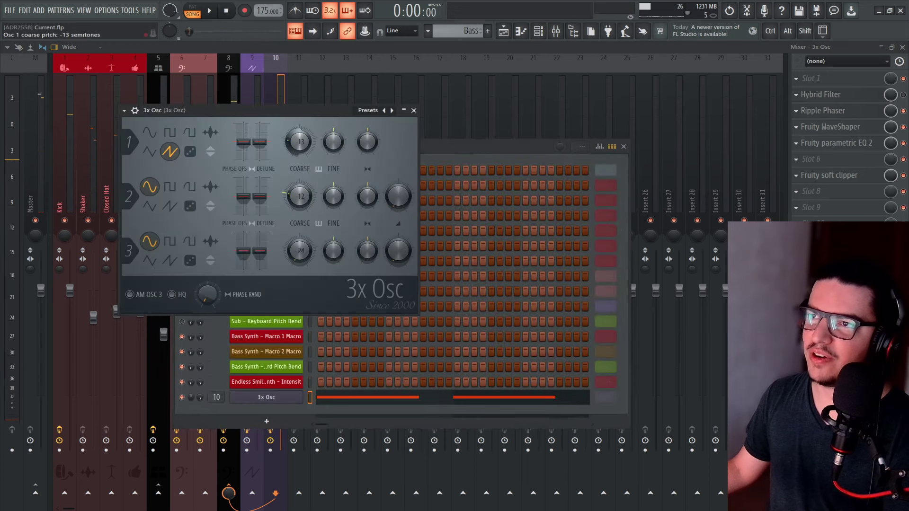
{"action": "key", "text": "space"}
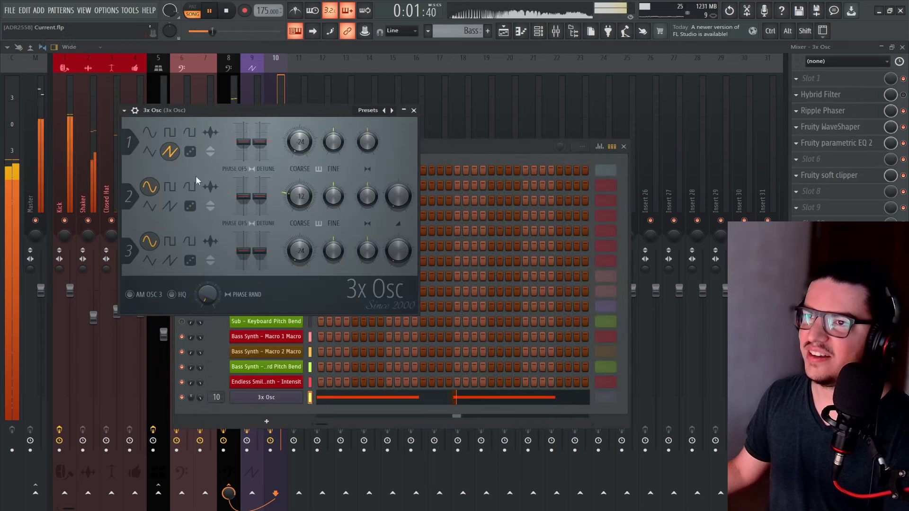
{"action": "left_click_drag", "start_coordinate": [299, 197], "coordinate": [300, 173]}
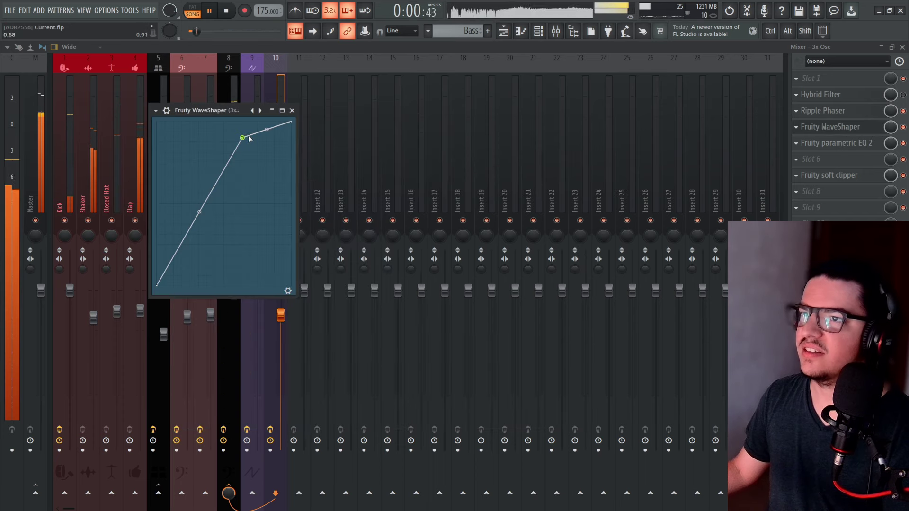
Step: Move the Fruity WaveShaper curve's point to maximum output at a low input level for heavier distortion
{"action": "left_click_drag", "start_coordinate": [229, 124], "coordinate": [196, 112]}
{"action": "left_click", "coordinate": [859, 127]}
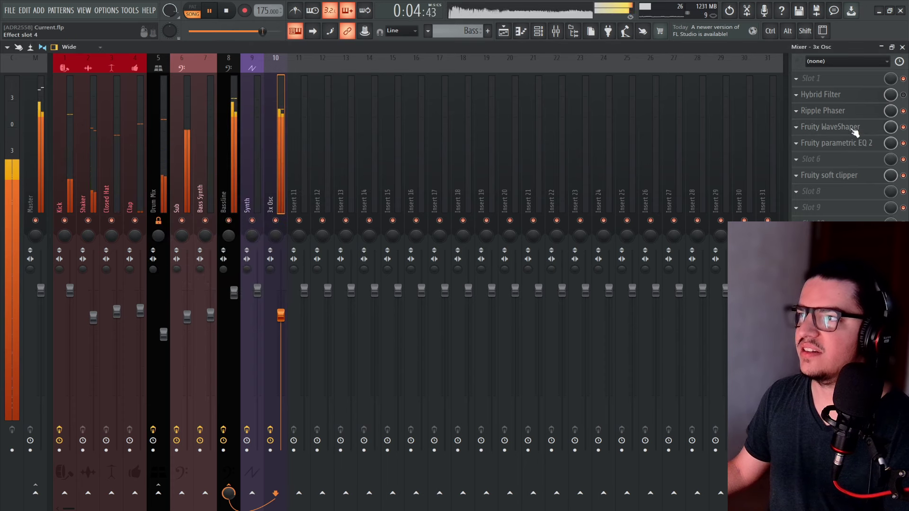
{"action": "left_click", "coordinate": [854, 132]}
{"action": "key", "text": "space"}
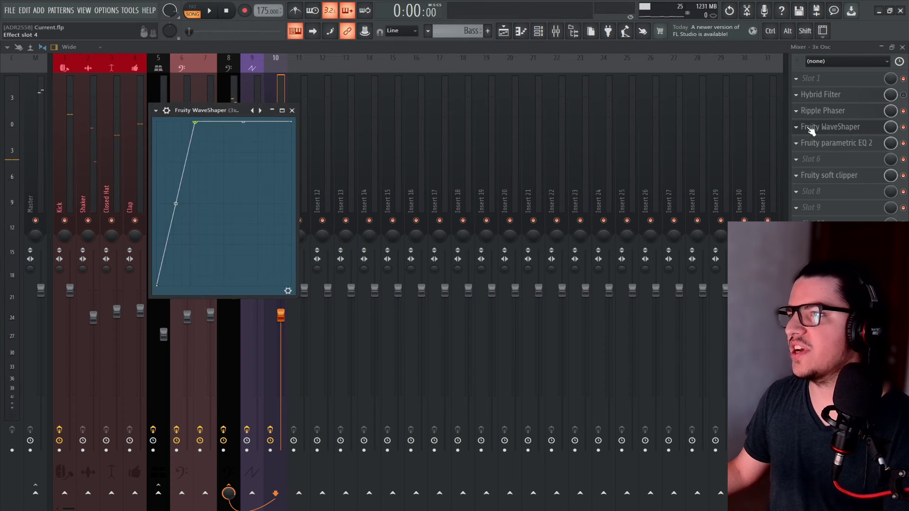
{"action": "left_click", "coordinate": [854, 127]}
Step: Load the Notch Stab preset in the 3x Osc track's Ripple Phaser and audition it
{"action": "left_click", "coordinate": [833, 111]}
{"action": "left_click", "coordinate": [455, 94]}
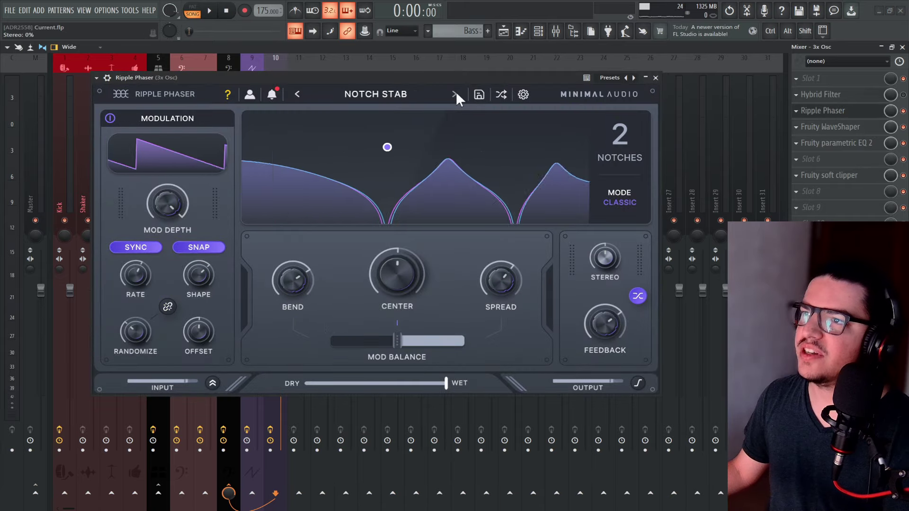
{"action": "key", "text": "space"}
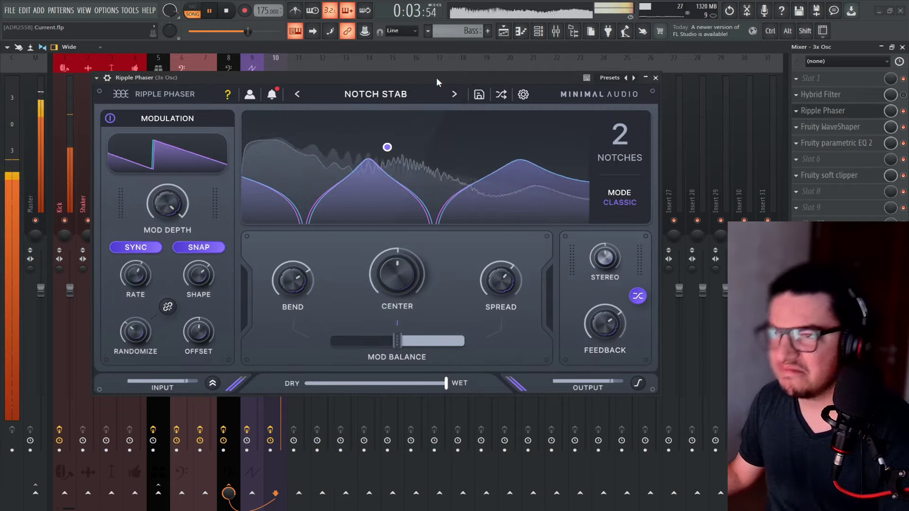
{"action": "key", "text": "space"}
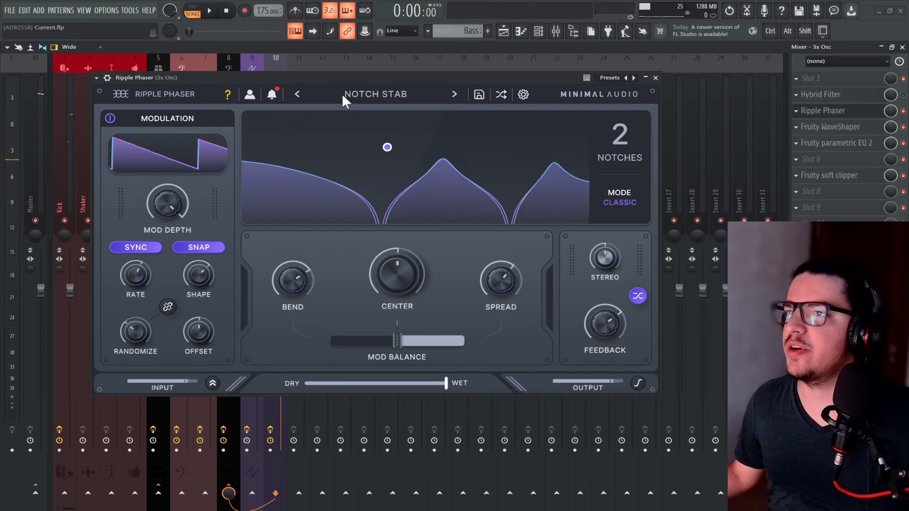
{"action": "left_click", "coordinate": [655, 78]}
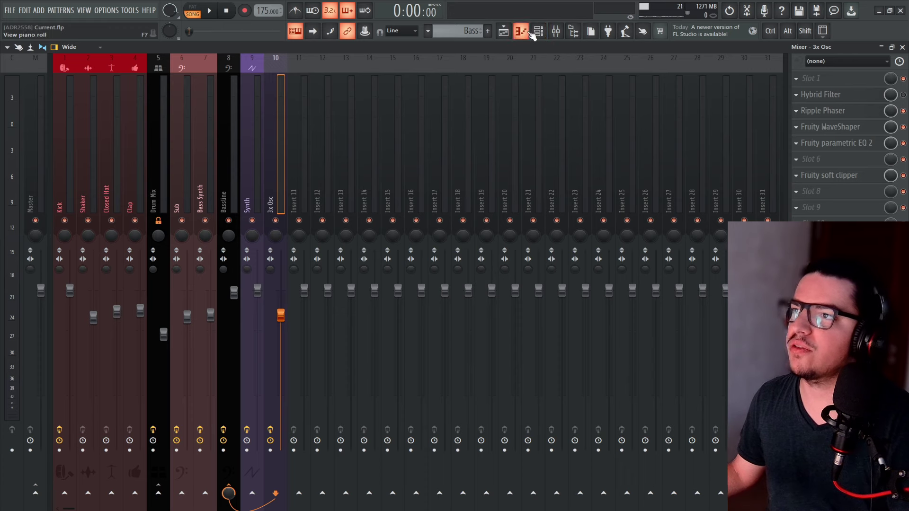
Step: Add Ripple Phaser to the second effect slot of the Sub channel's Current synth and bypass it
{"action": "left_click", "coordinate": [539, 32]}
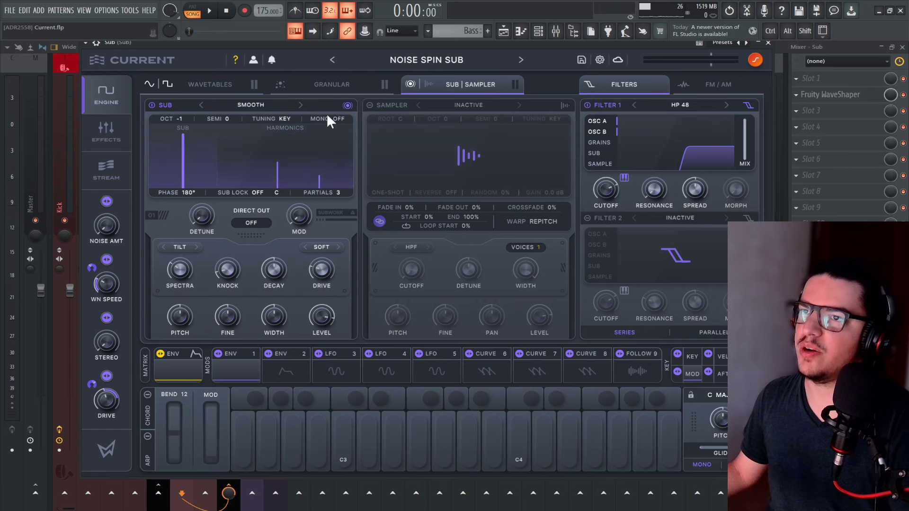
{"action": "left_click", "coordinate": [107, 134]}
{"action": "left_click", "coordinate": [169, 141]}
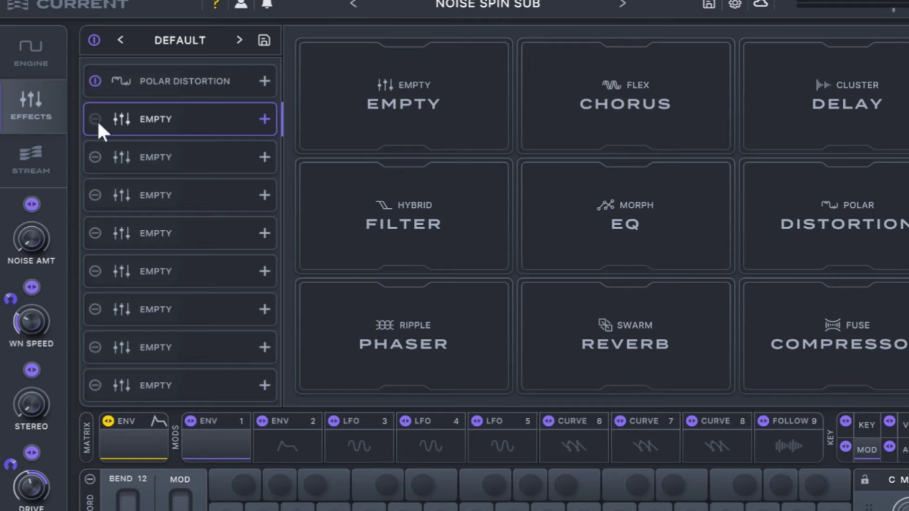
{"action": "left_click", "coordinate": [381, 335]}
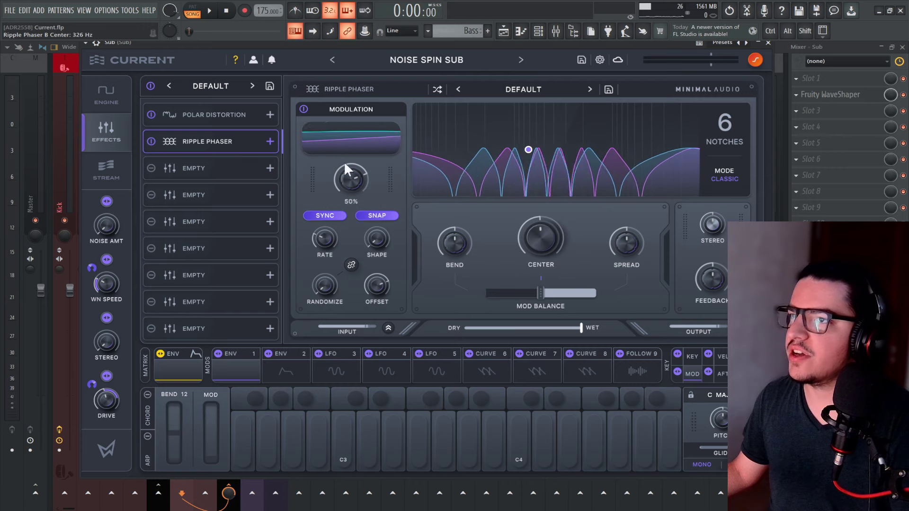
{"action": "left_click", "coordinate": [150, 141]}
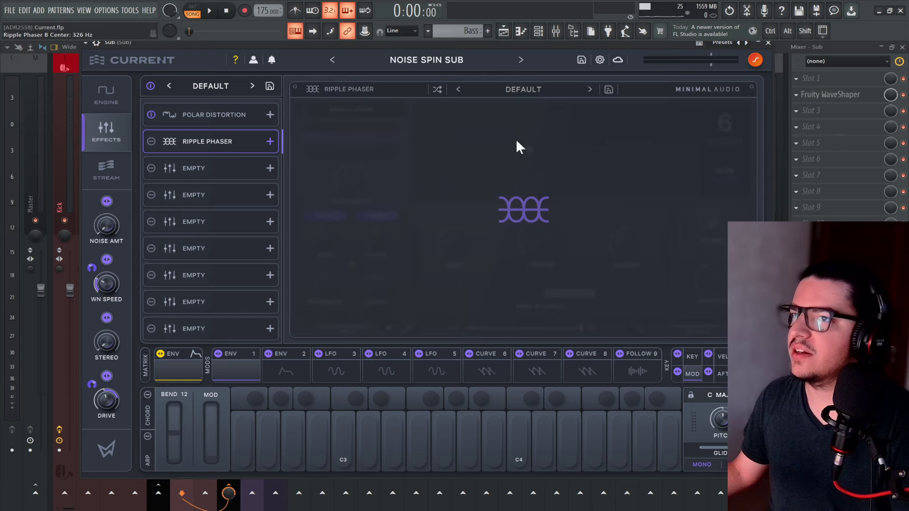
{"action": "left_click", "coordinate": [767, 43]}
Step: Return to the 3x Osc mixer track and set its Ripple Phaser Mod Depth to -7%
{"action": "left_click", "coordinate": [259, 112]}
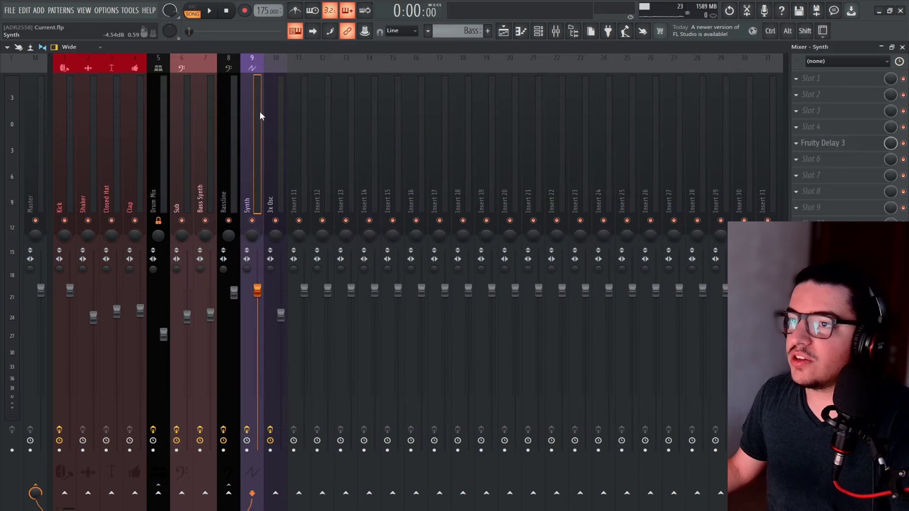
{"action": "left_click", "coordinate": [227, 148]}
{"action": "left_click", "coordinate": [251, 156]}
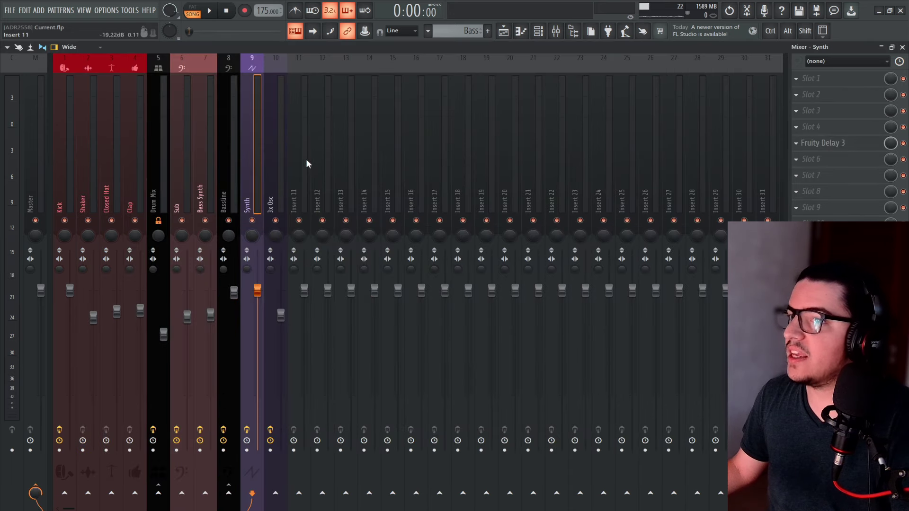
{"action": "left_click", "coordinate": [278, 161]}
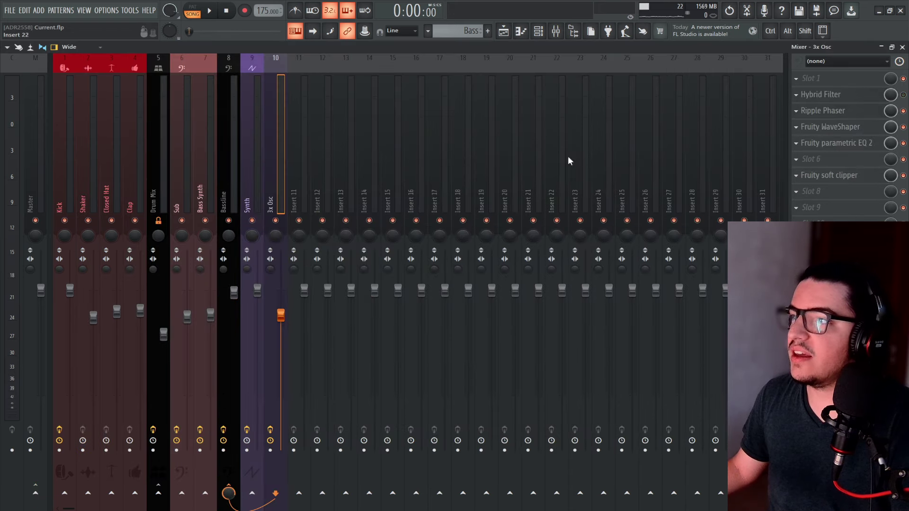
{"action": "left_click", "coordinate": [860, 112]}
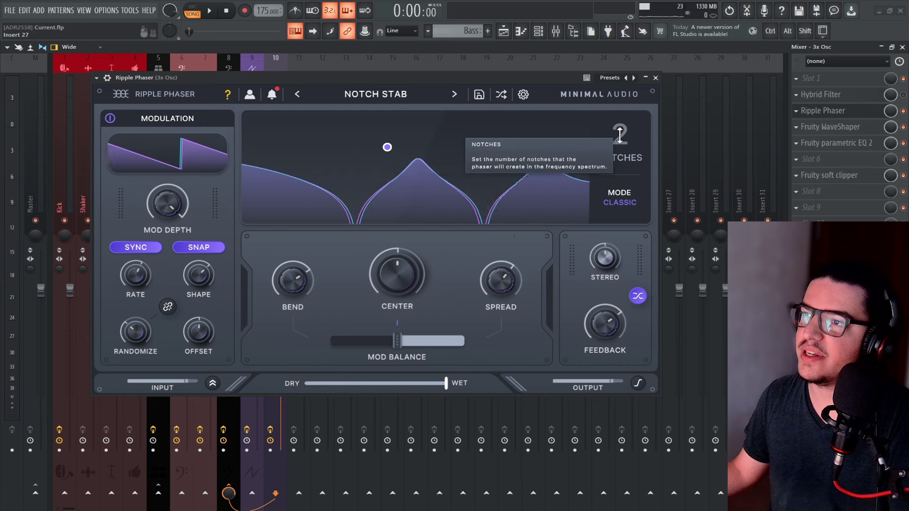
{"action": "mouse_move", "coordinate": [425, 296]}
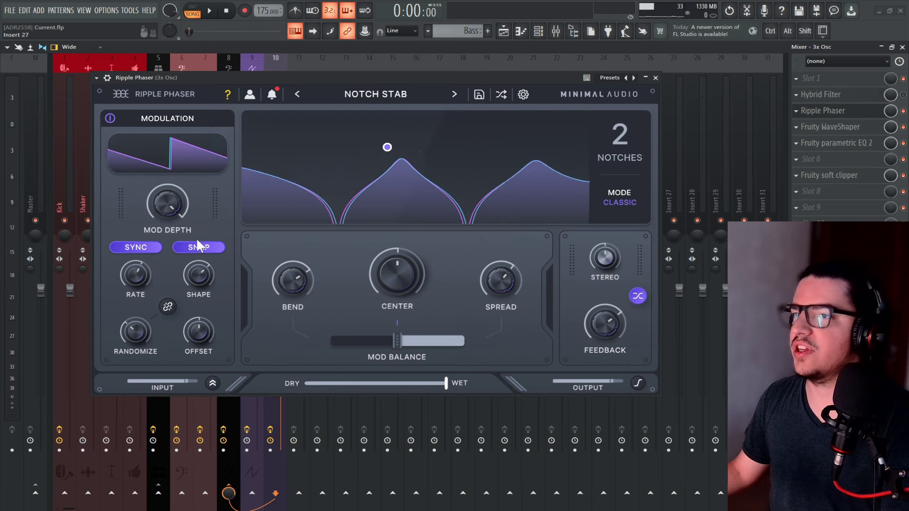
{"action": "left_click_drag", "start_coordinate": [170, 231], "coordinate": [170, 272]}
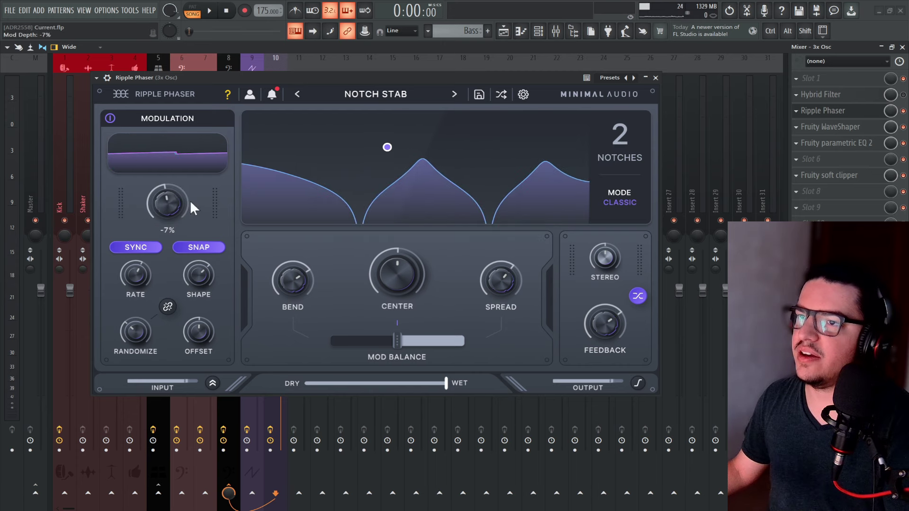